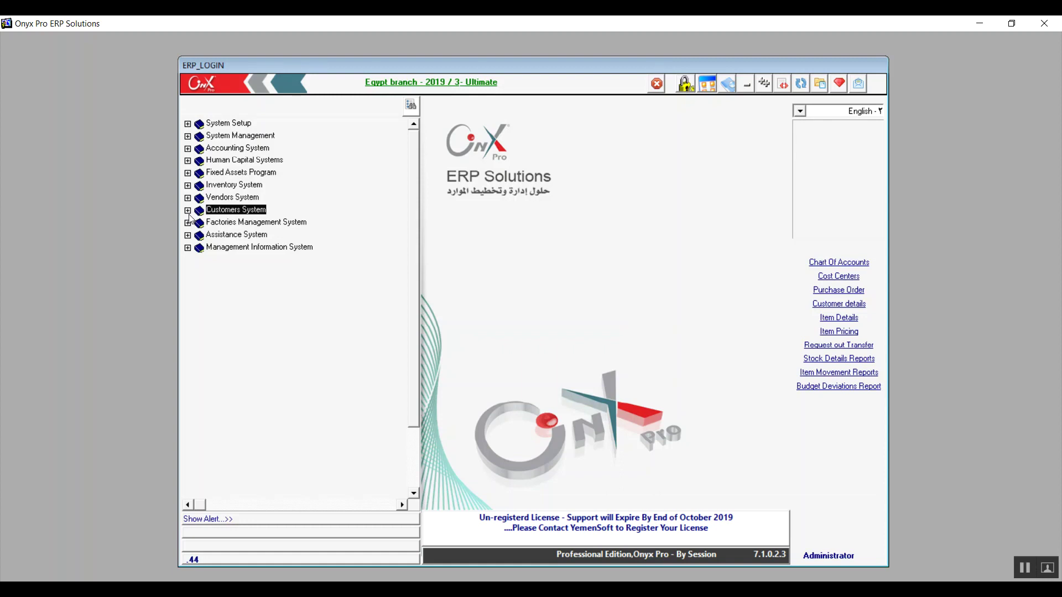
# Open the AR. Parameters screen from the setup section of the Accounts Receivable System under Customers System
pyautogui.click(188, 211)
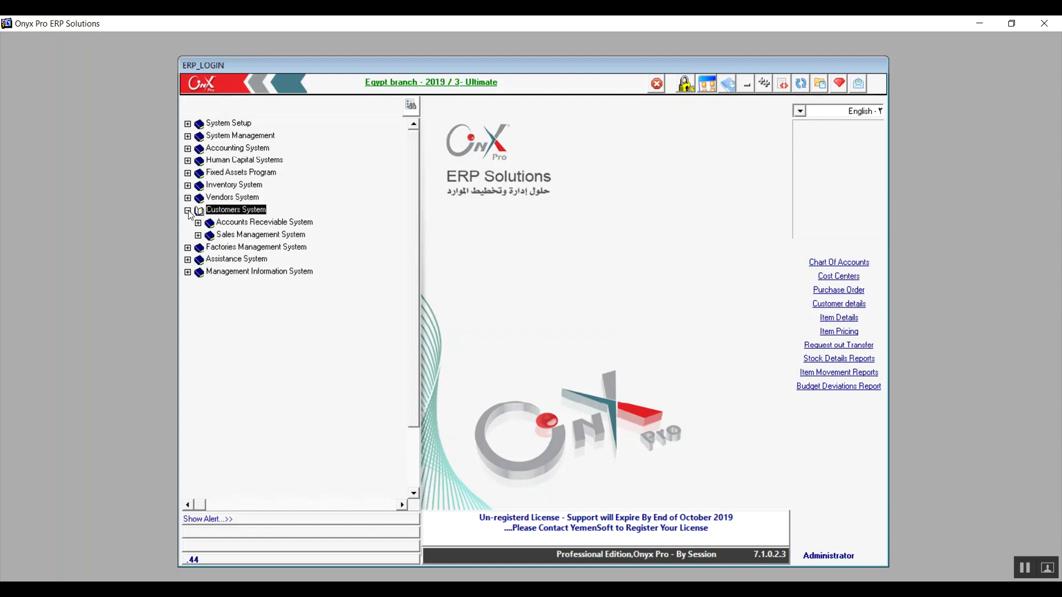
pyautogui.click(233, 223)
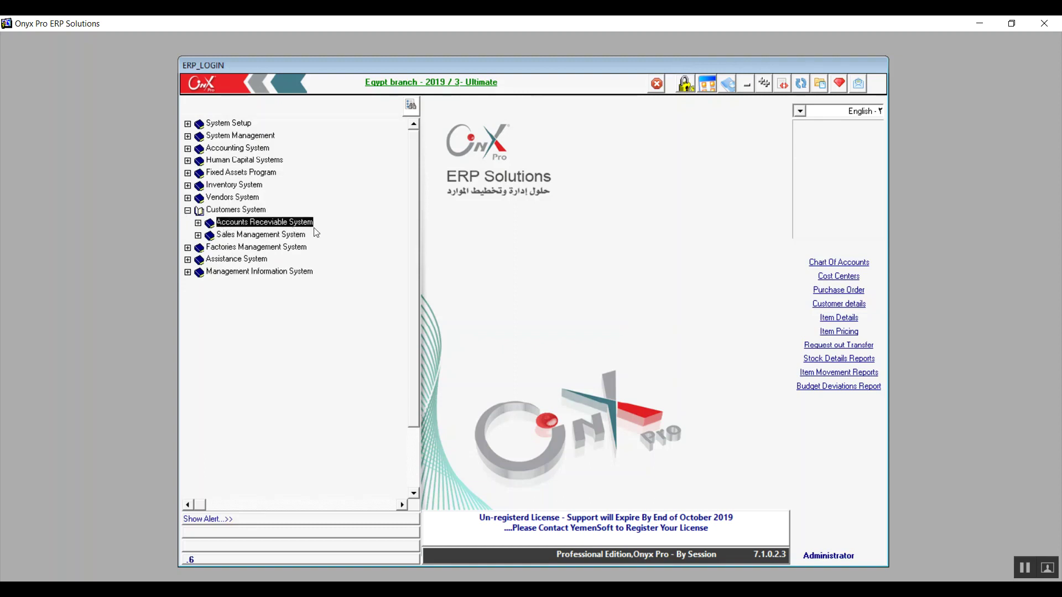
pyautogui.click(263, 237)
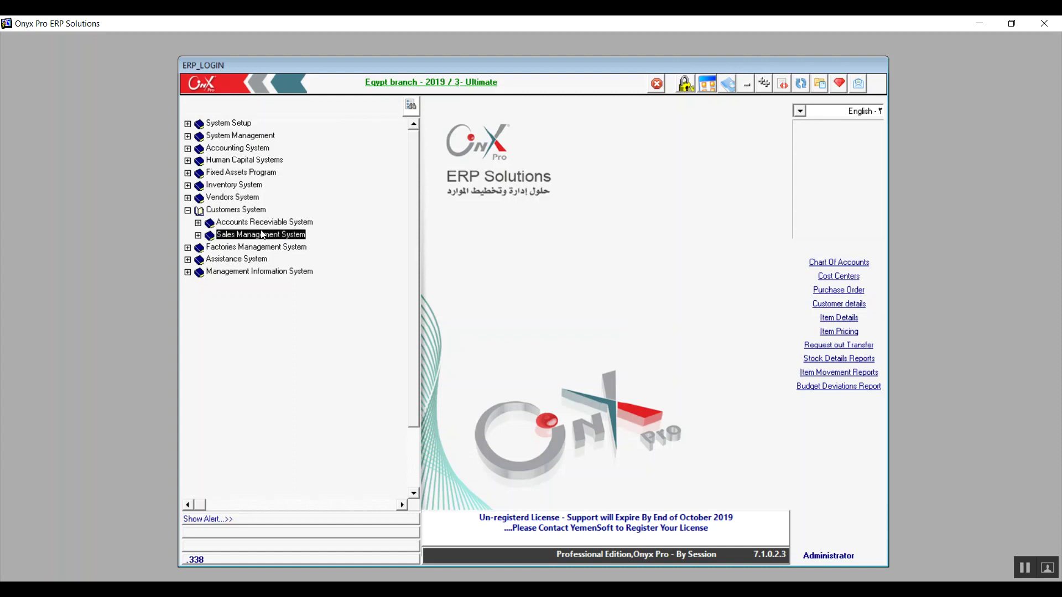
pyautogui.click(262, 226)
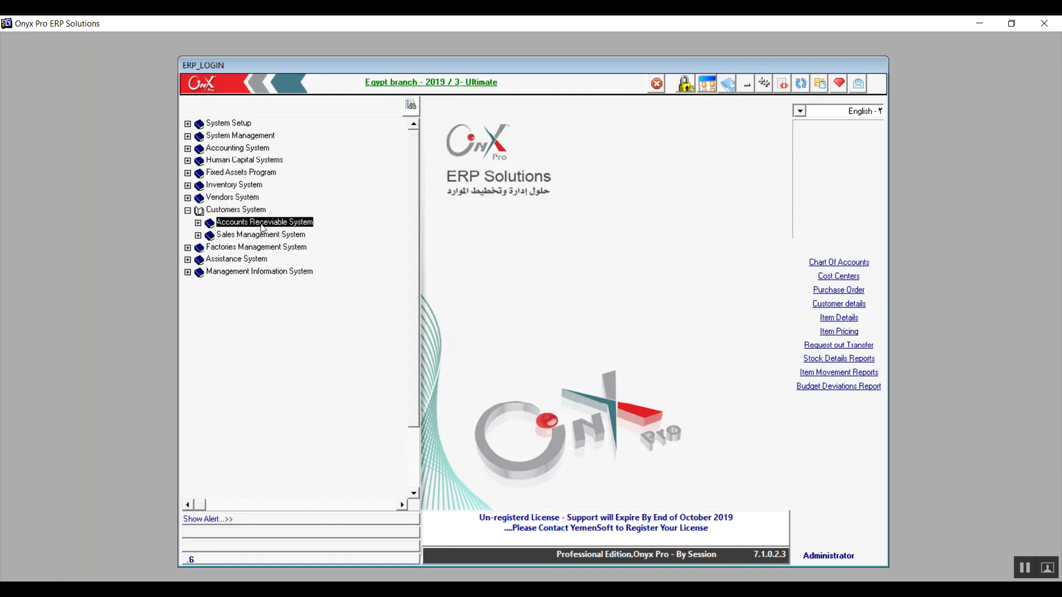
pyautogui.click(199, 224)
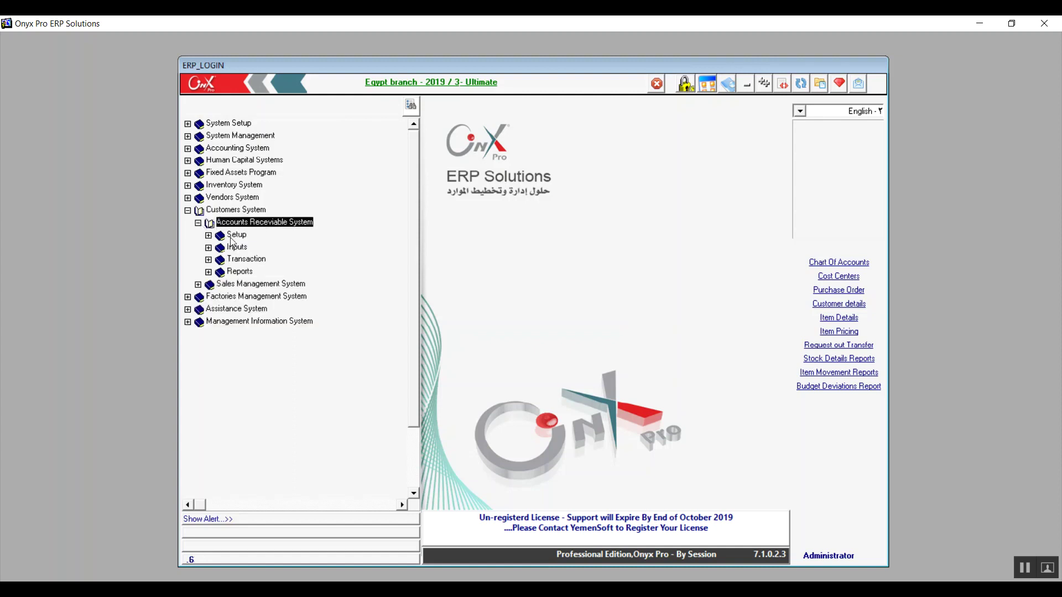
pyautogui.click(236, 238)
pyautogui.click(208, 236)
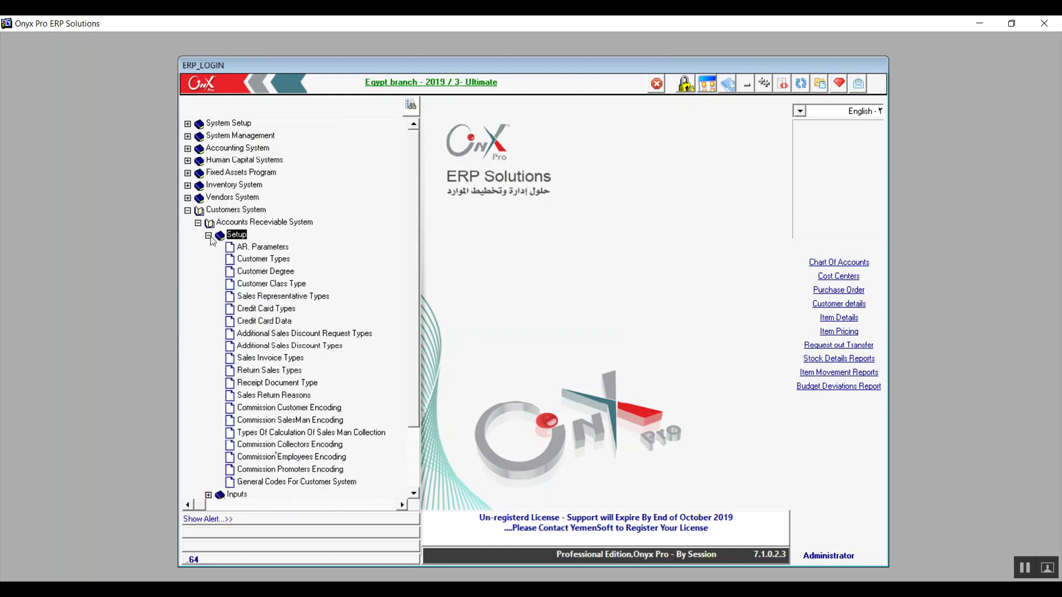
pyautogui.click(269, 250)
pyautogui.doubleClick(269, 249)
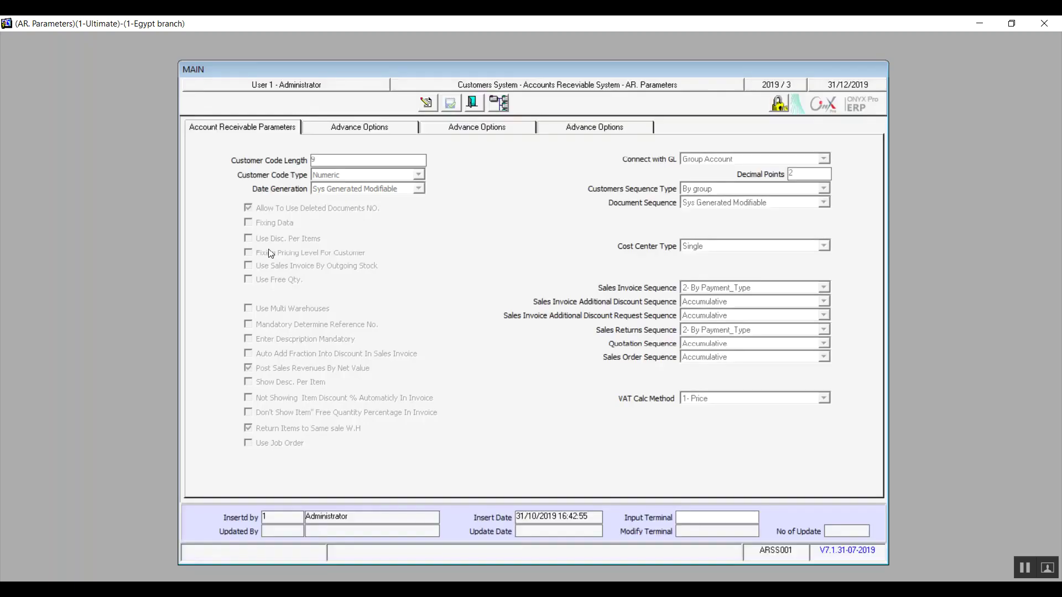
# Look through the Account Receivable Parameters page and the three Advance Options pages
pyautogui.click(354, 131)
pyautogui.click(462, 129)
pyautogui.click(577, 132)
pyautogui.click(271, 131)
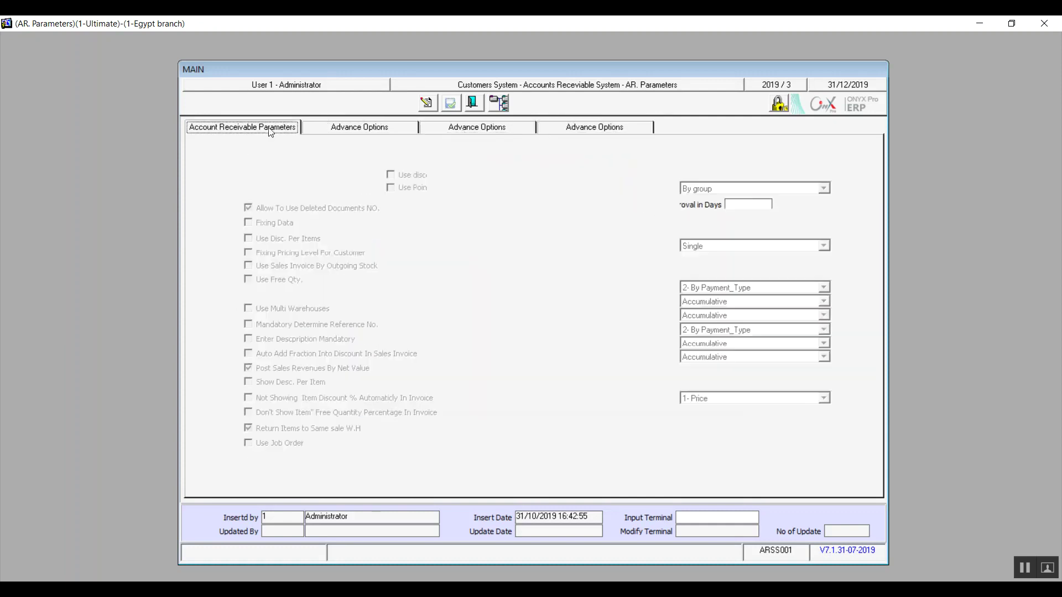
pyautogui.click(350, 133)
pyautogui.click(466, 131)
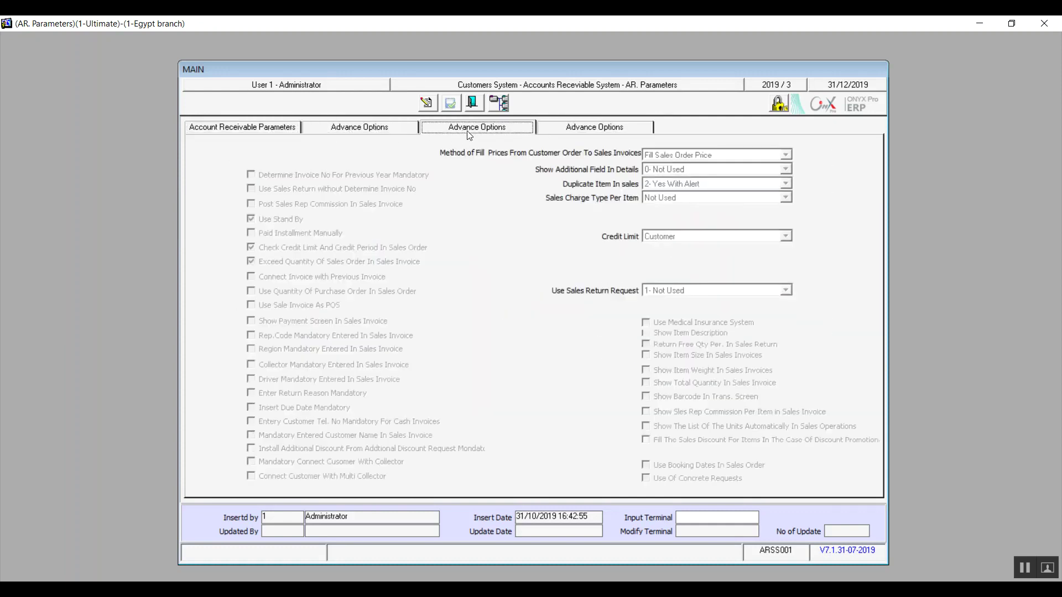
pyautogui.click(566, 126)
pyautogui.click(268, 128)
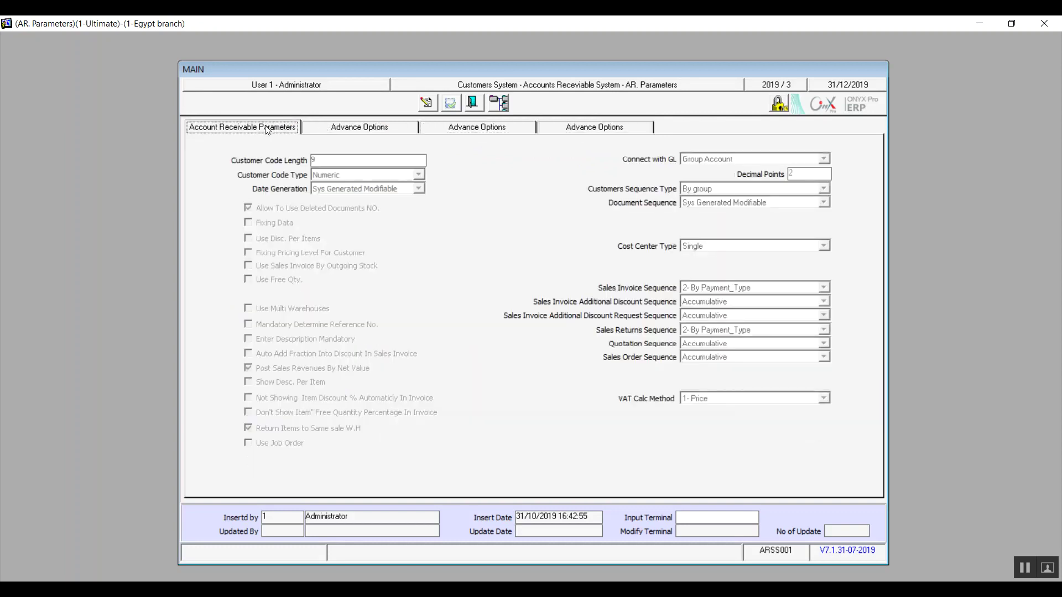
# Make the parameters editable, set Customer Code Length to 10 and choose Numeric as the Customer Code Type
pyautogui.click(429, 103)
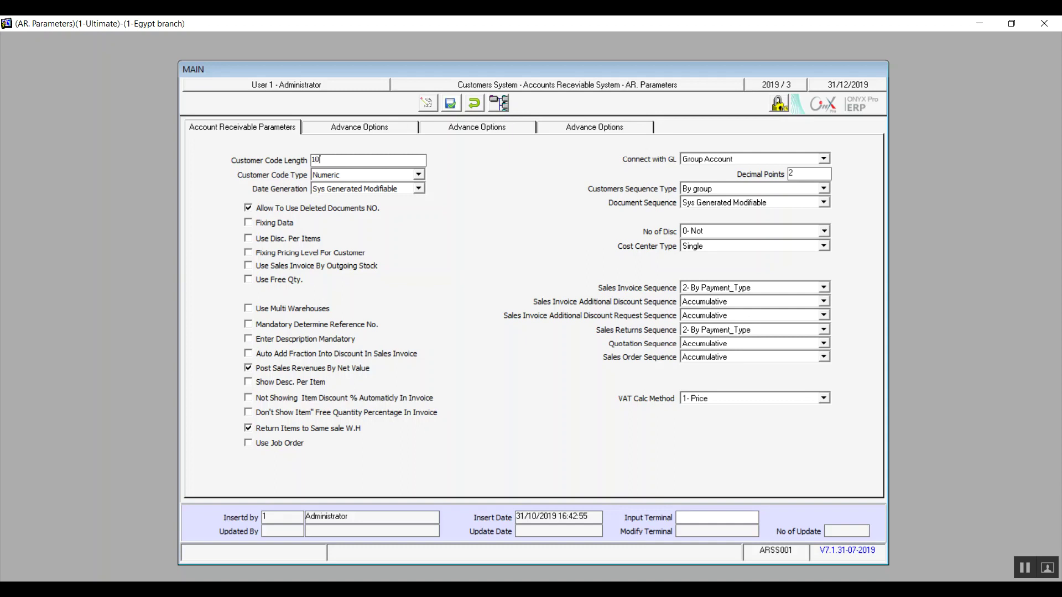
pyautogui.press('Tab')
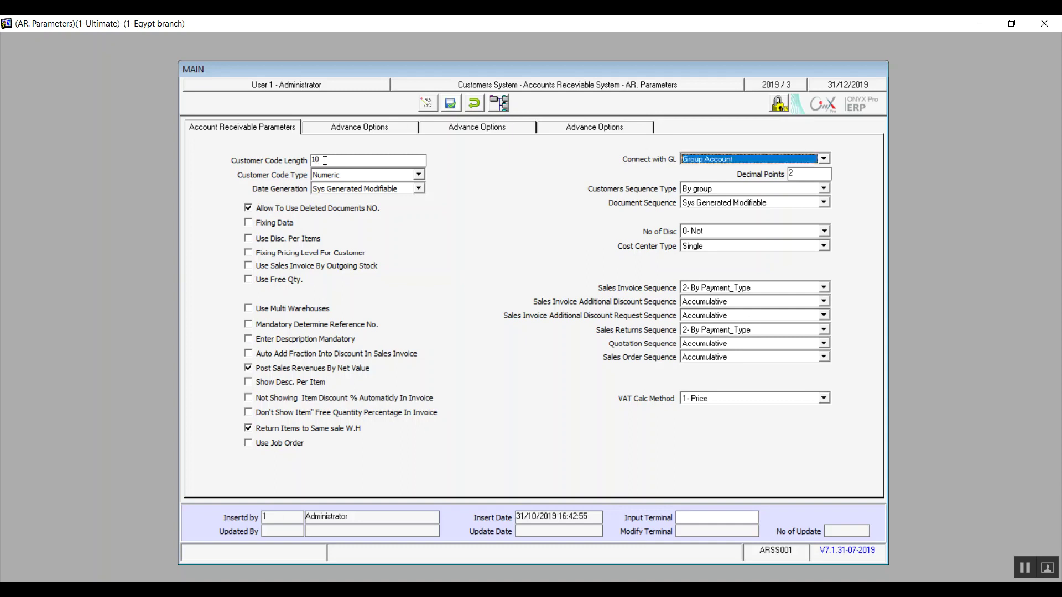
pyautogui.click(378, 176)
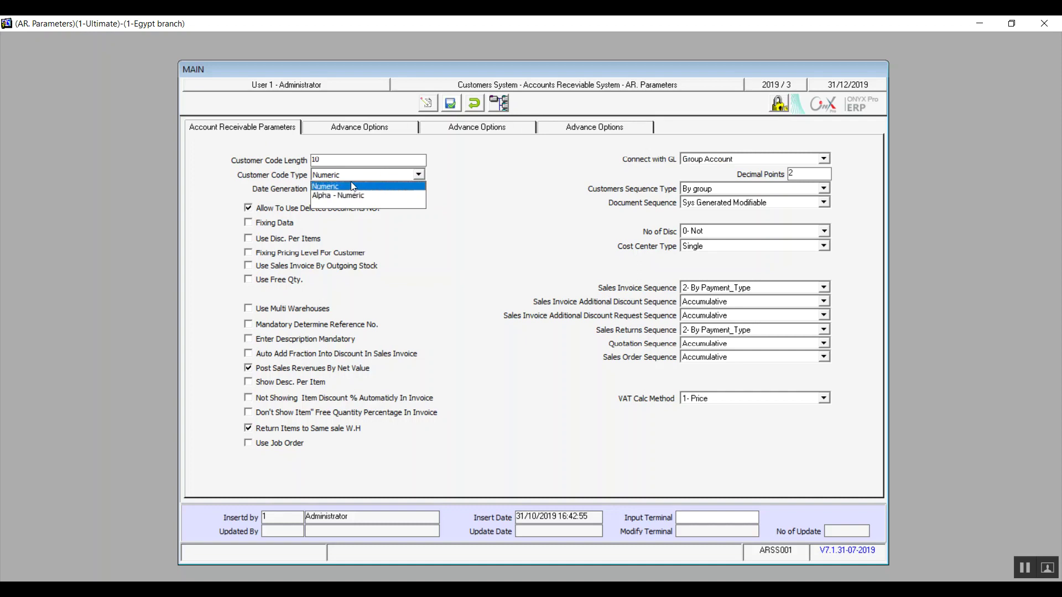
pyautogui.click(352, 188)
# Set Date Generation to Sys Generated Not Modifiable
pyautogui.click(359, 190)
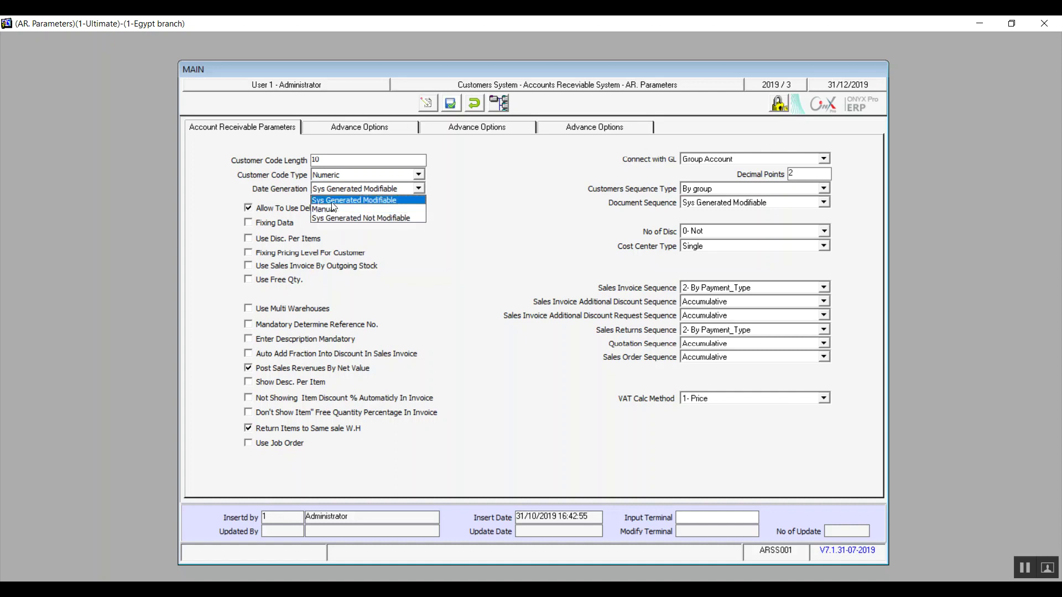
pyautogui.click(333, 201)
pyautogui.click(352, 191)
pyautogui.click(349, 218)
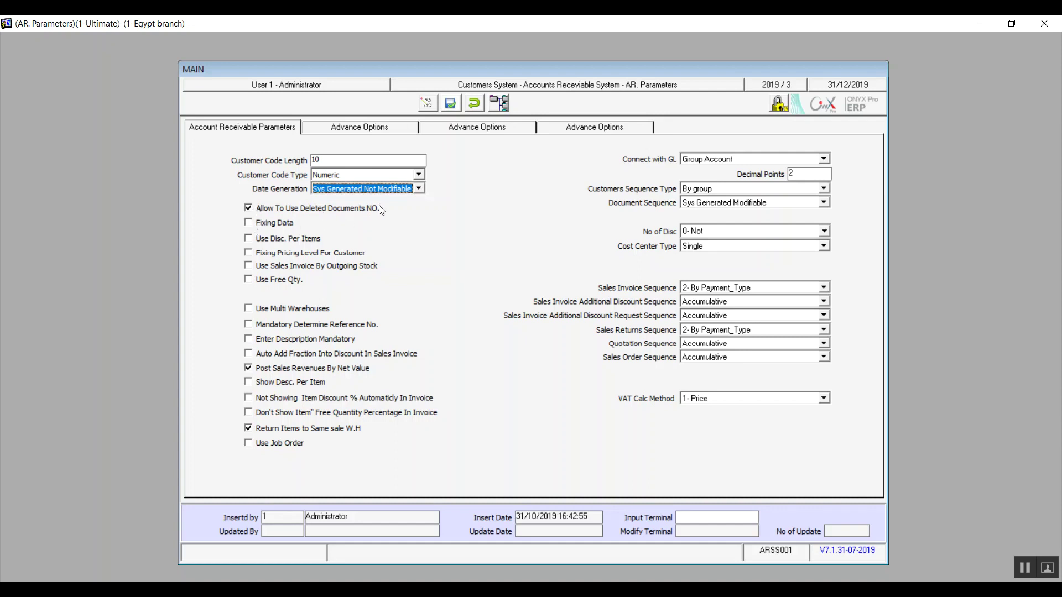
# Enable Fixing Data, and switch Use Disc. Per Items on and back off
pyautogui.click(252, 224)
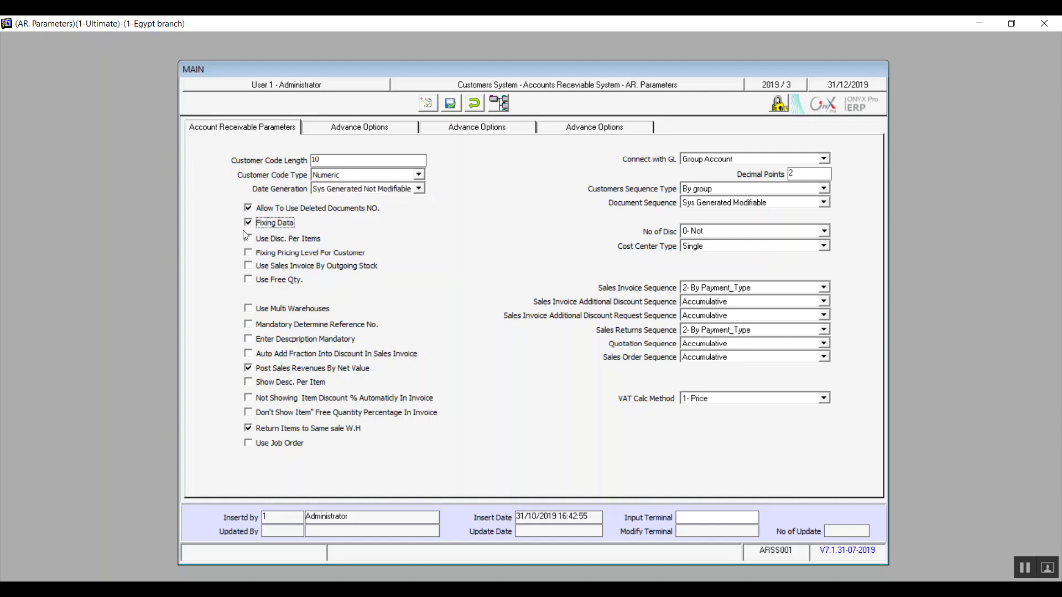
pyautogui.click(280, 243)
pyautogui.click(280, 243)
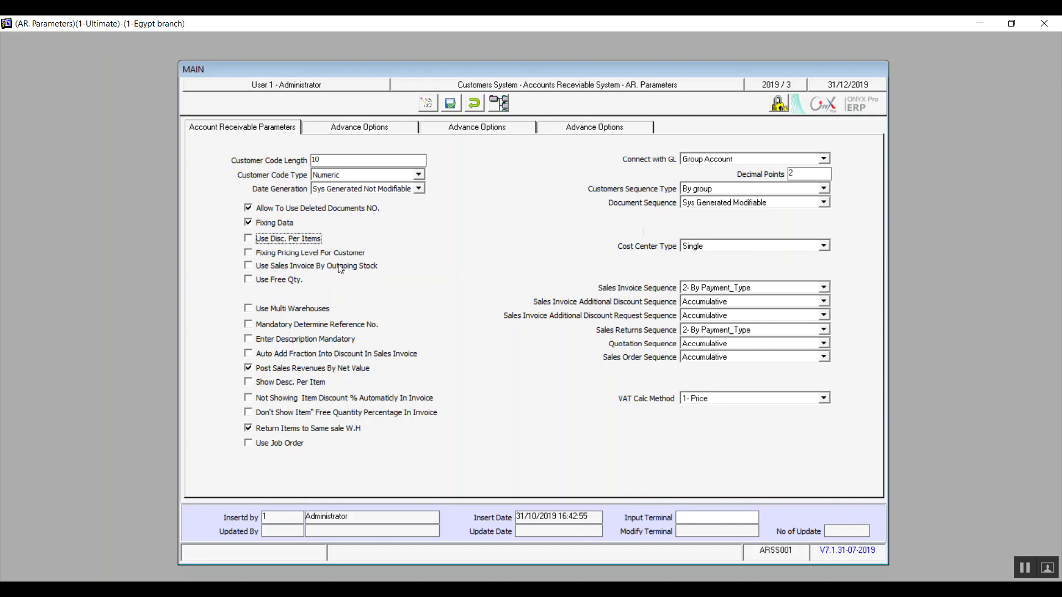
# Enable the Use Free Qty. option for sales
pyautogui.click(260, 280)
pyautogui.click(260, 281)
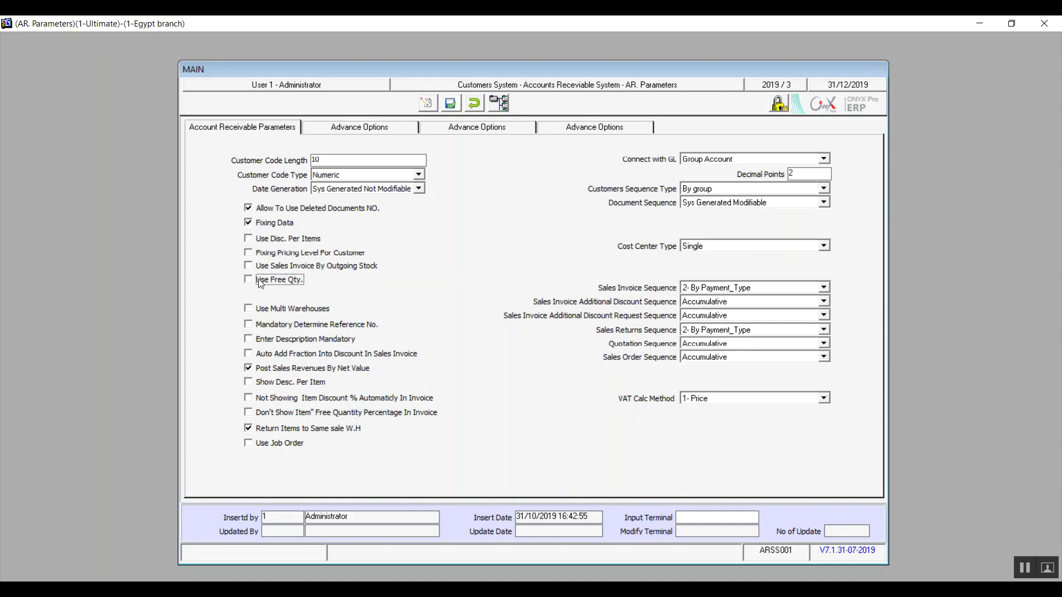
pyautogui.click(260, 280)
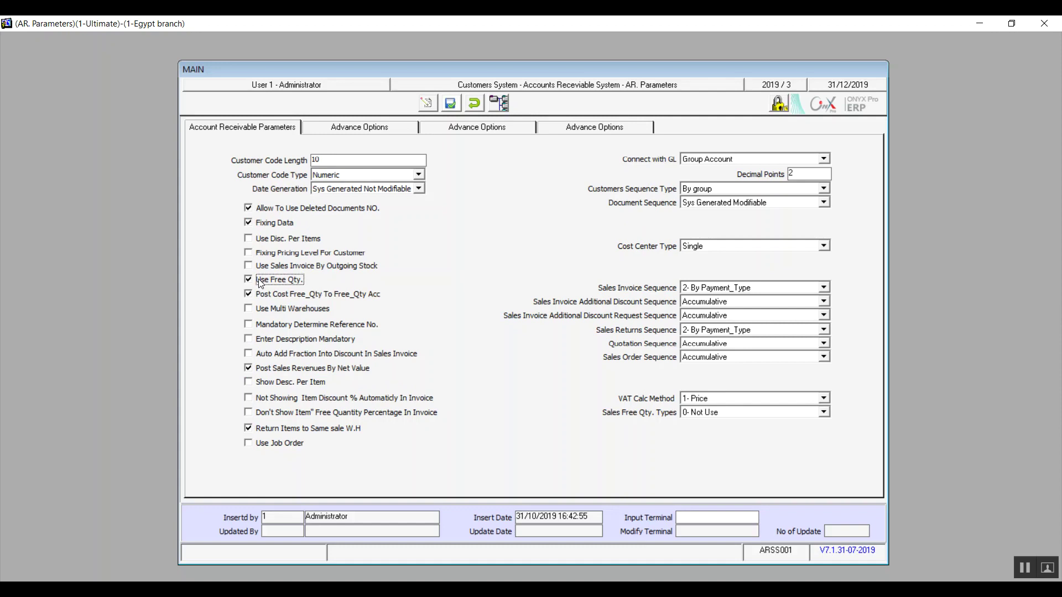
pyautogui.click(259, 280)
pyautogui.click(260, 281)
# Try 1- Items and 6- Customer as the Sales Free Qty. Types, and return it to 0- Not Use
pyautogui.click(822, 413)
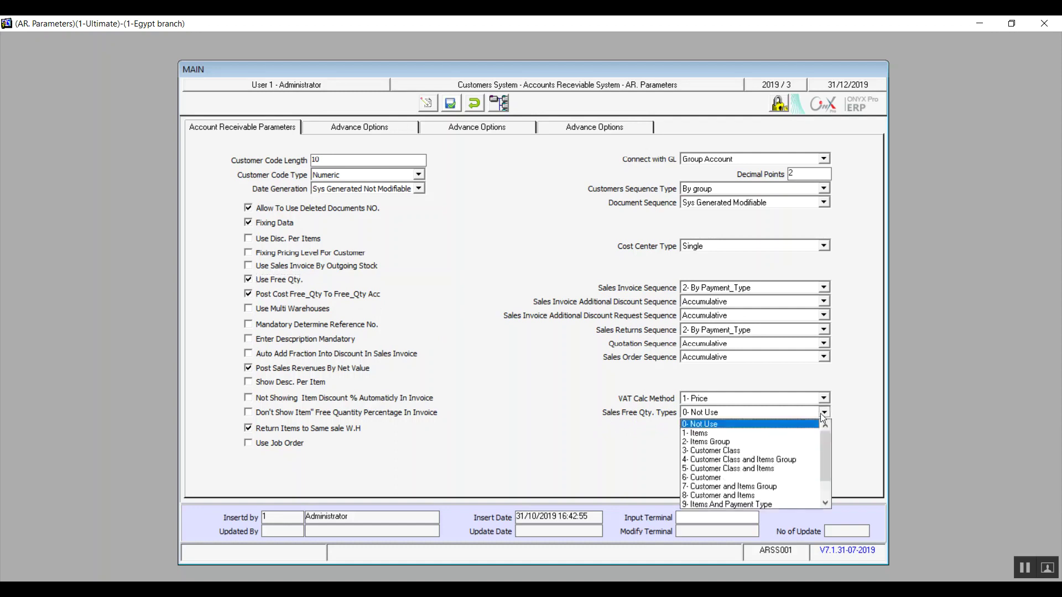
pyautogui.moveTo(827, 443)
pyautogui.mouseDown()
pyautogui.moveTo(831, 469)
pyautogui.moveTo(829, 434)
pyautogui.mouseUp()
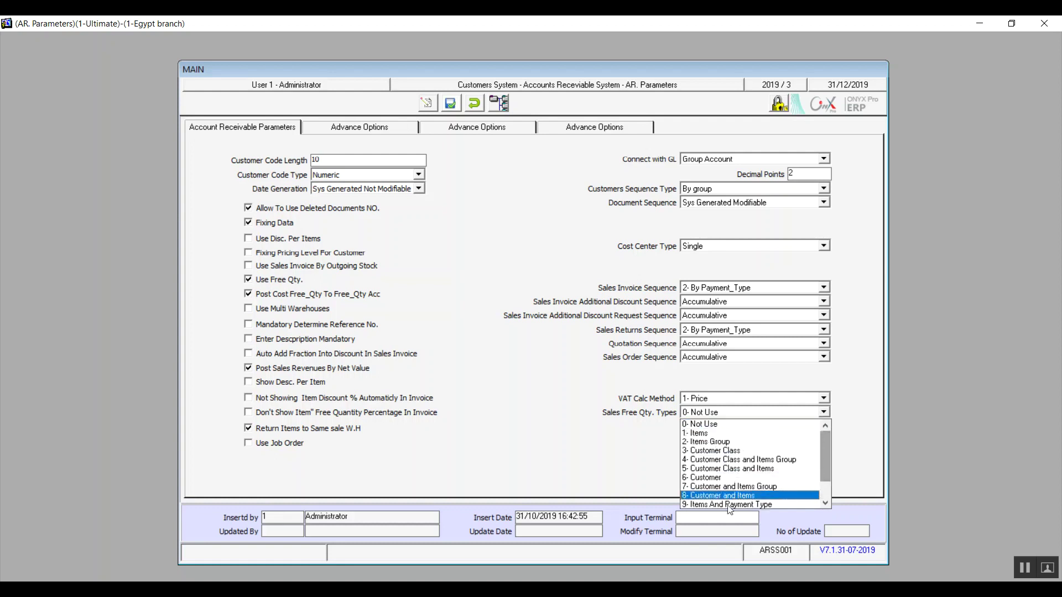
pyautogui.click(727, 436)
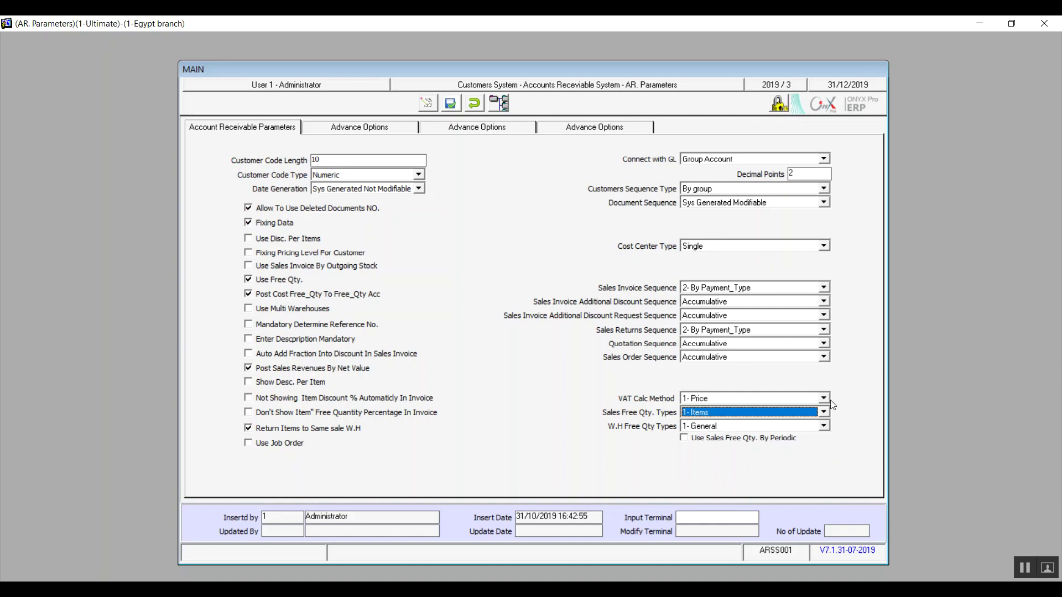
pyautogui.click(824, 412)
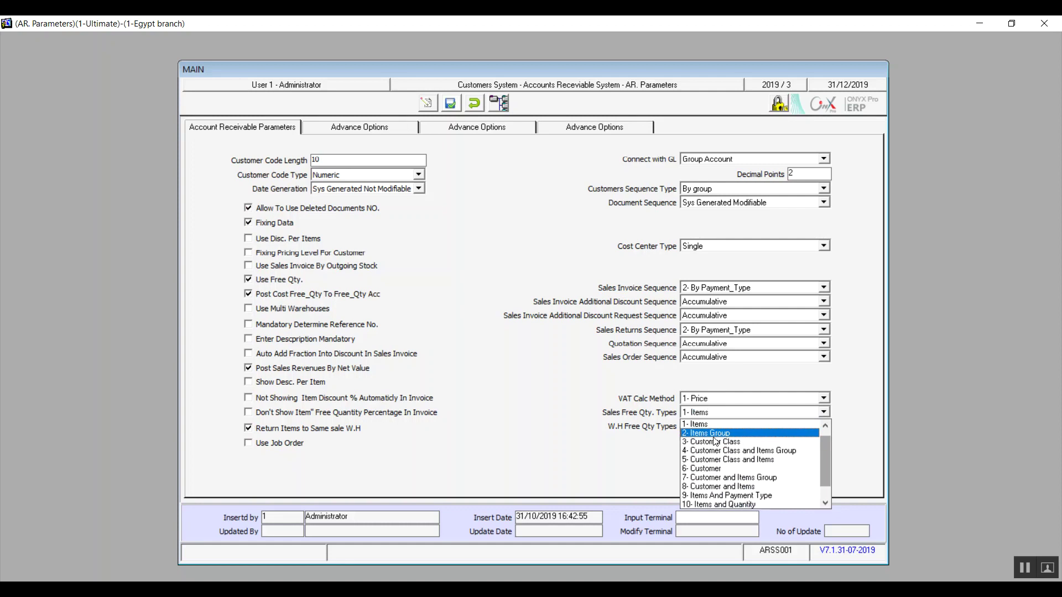
pyautogui.click(708, 469)
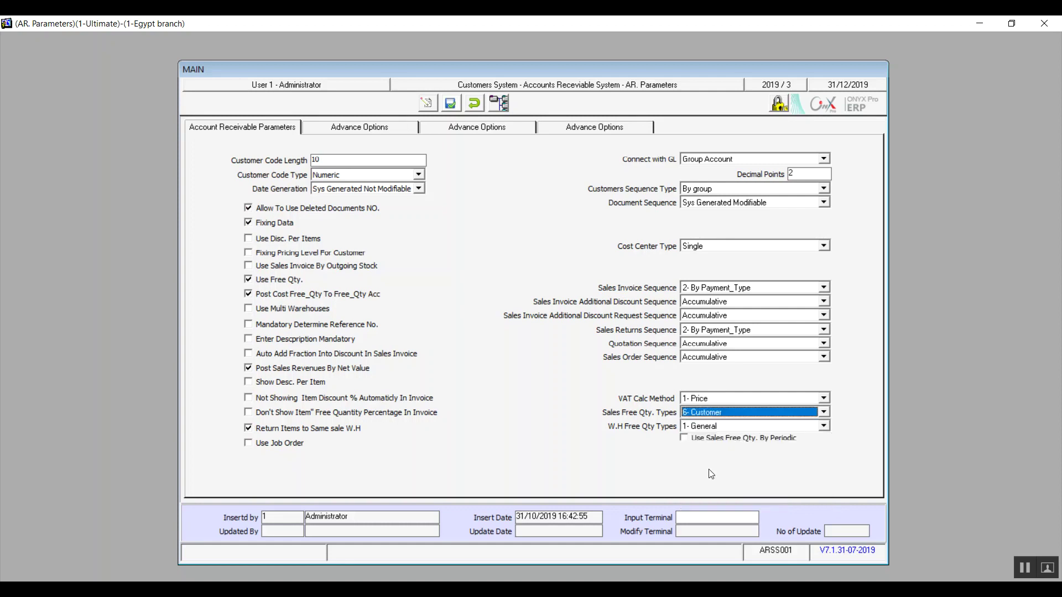
pyautogui.click(824, 413)
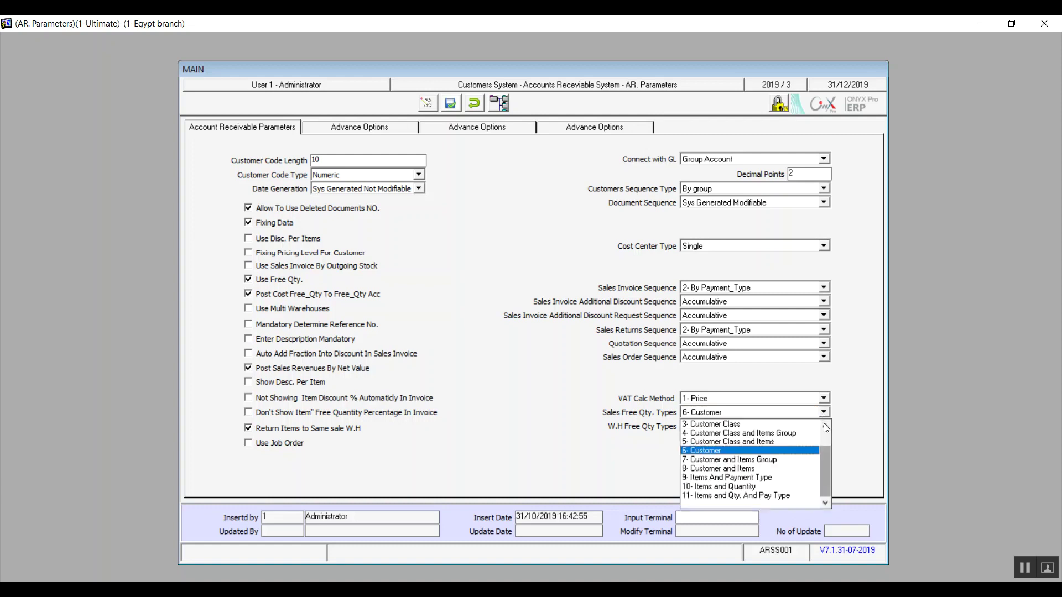
pyautogui.click(825, 427)
pyautogui.click(825, 426)
pyautogui.click(826, 426)
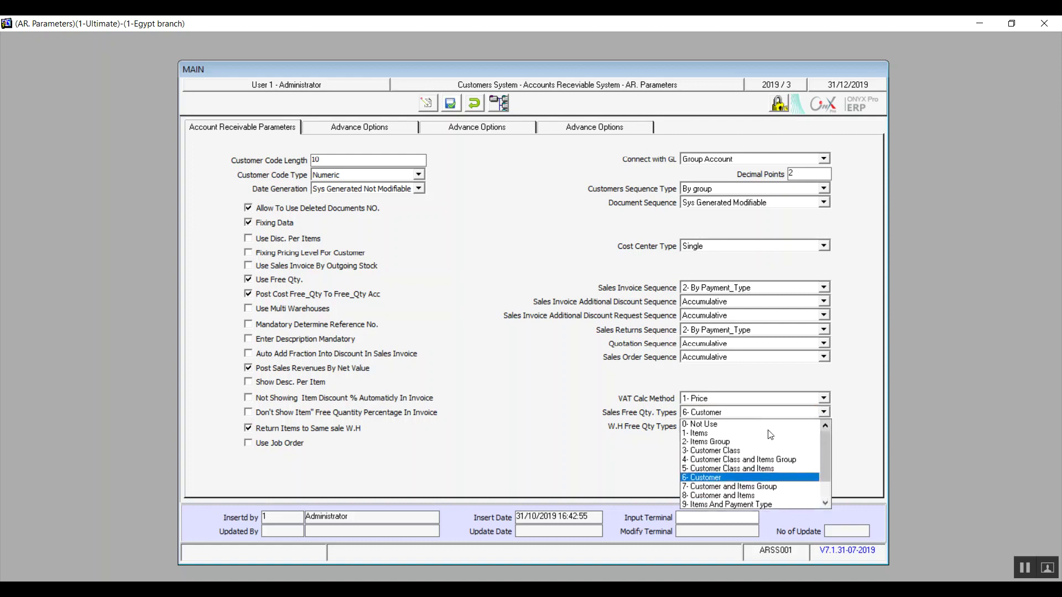
pyautogui.click(708, 425)
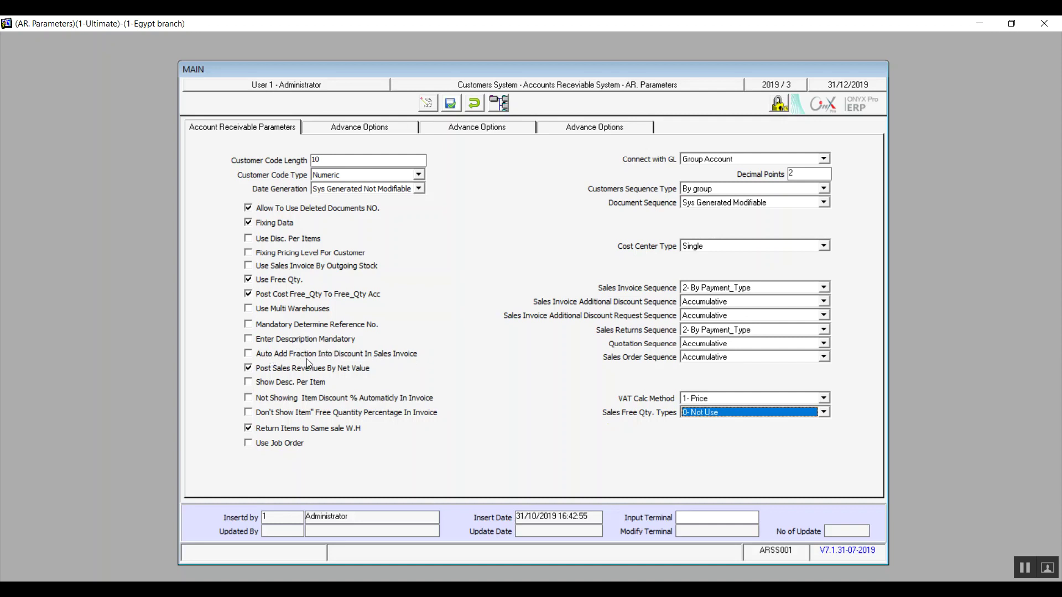
# Try the options for auto-adding fractions into the sales invoice discount and hiding the item free quantity percentage, leaving both off
pyautogui.click(248, 353)
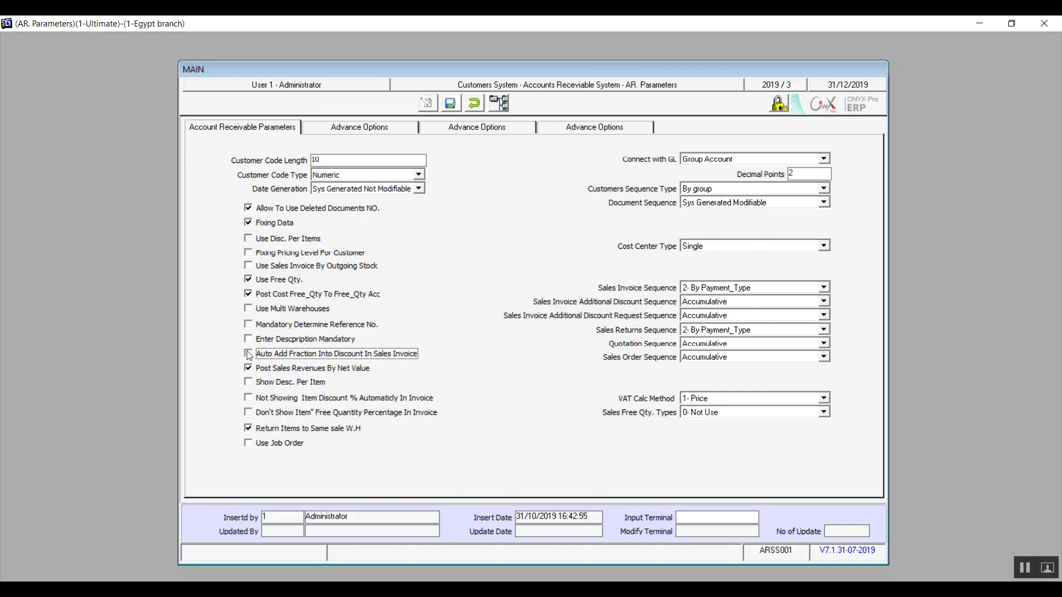
pyautogui.click(248, 353)
pyautogui.click(268, 414)
pyautogui.click(268, 414)
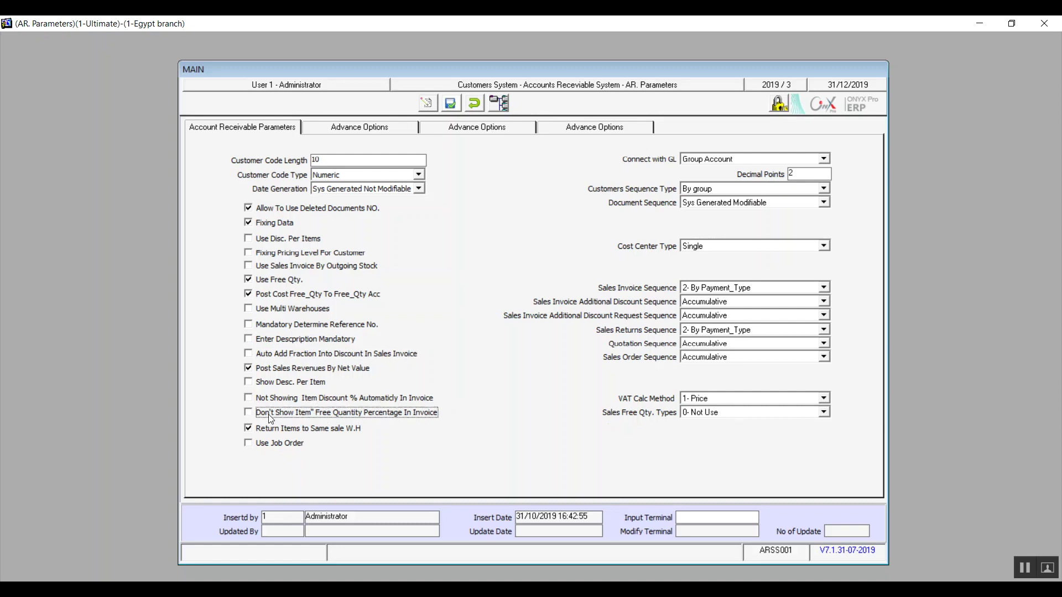
# Enable Use Job Order and Use Receipts Vouchers
pyautogui.click(272, 445)
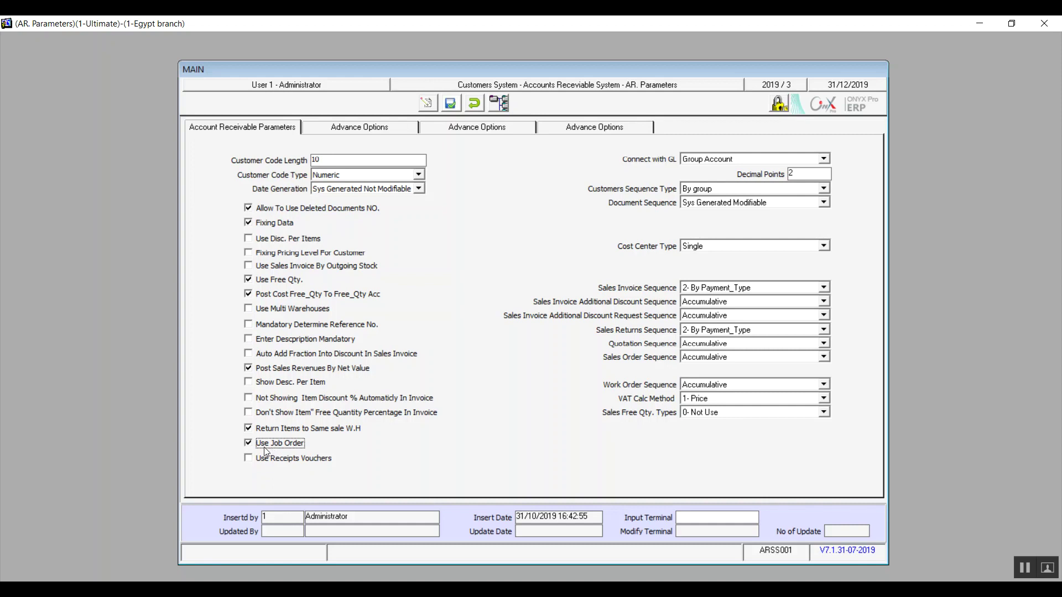
pyautogui.click(279, 447)
pyautogui.click(280, 447)
pyautogui.click(263, 460)
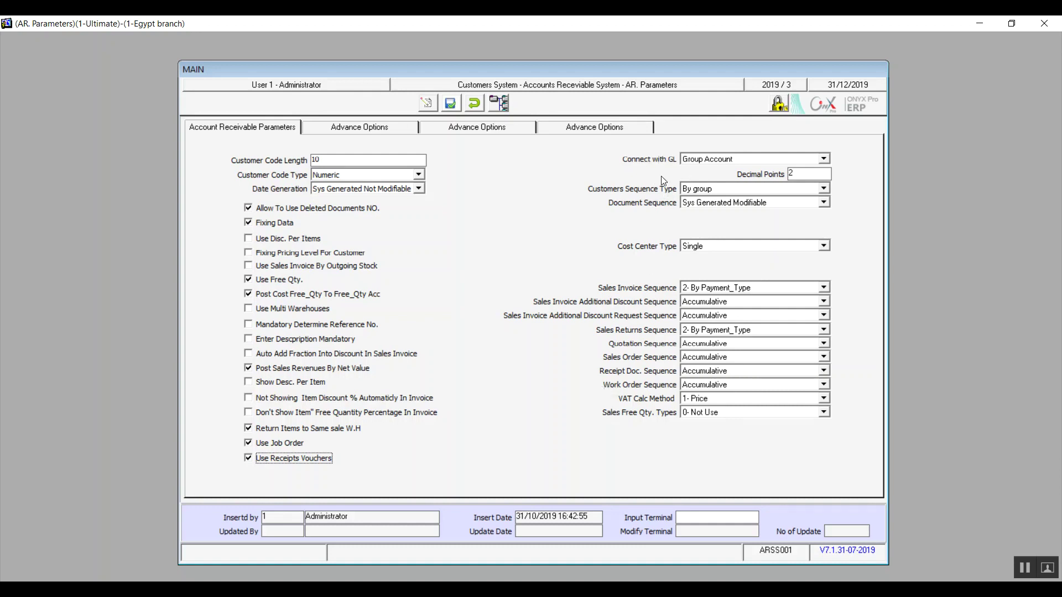
# Review the Connect with GL options, keeping Group Account, and check the Decimal Points setting
pyautogui.click(776, 162)
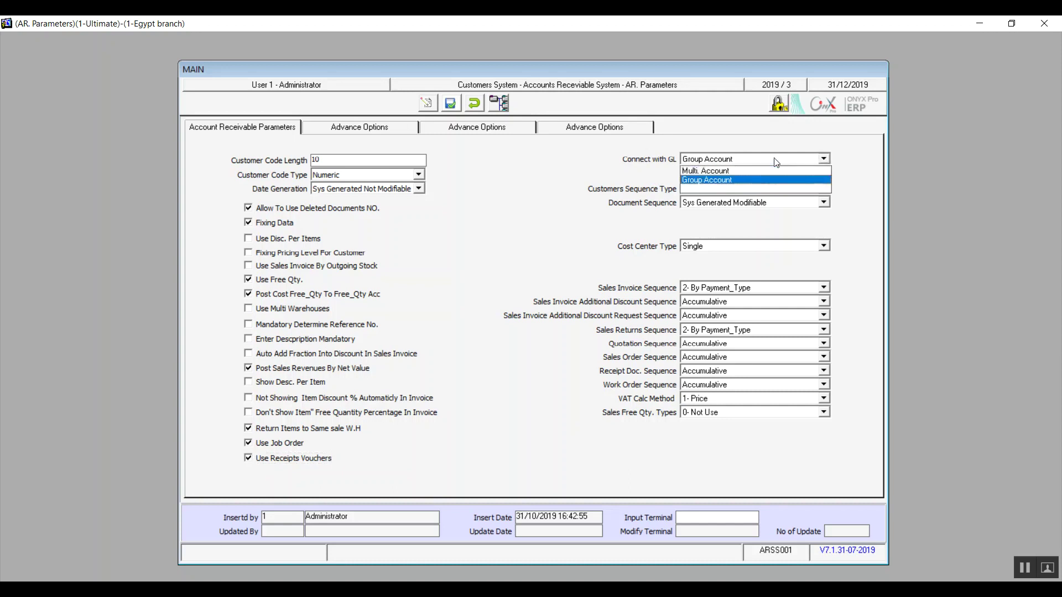
pyautogui.click(724, 180)
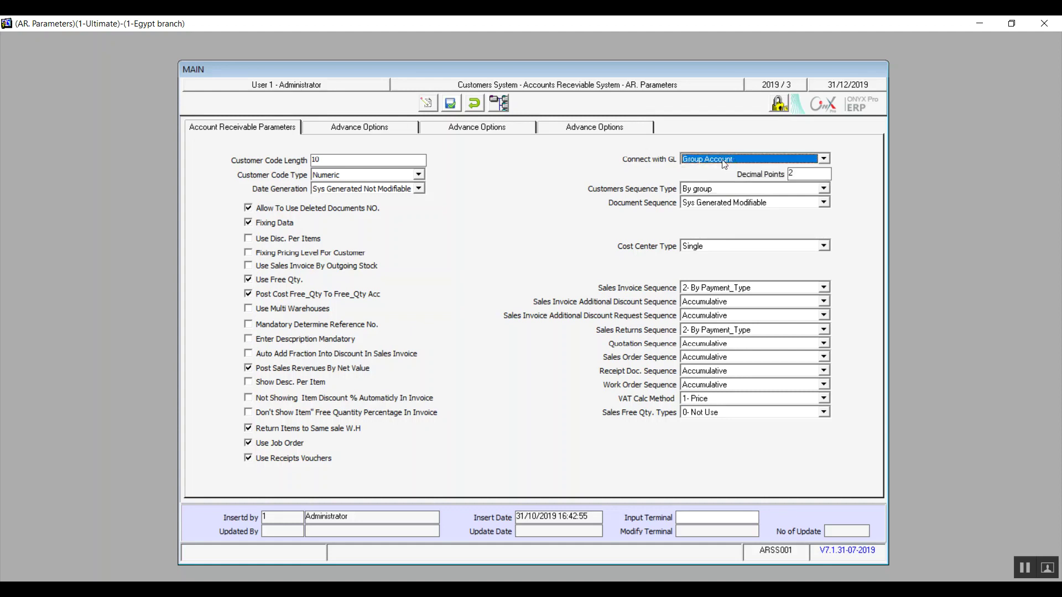
pyautogui.click(799, 175)
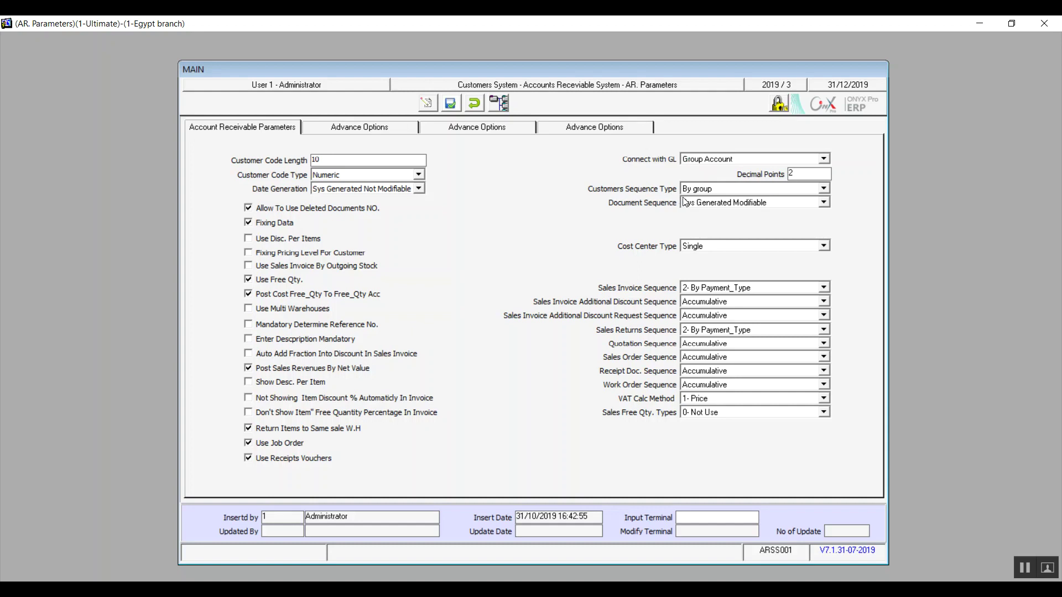
# Set the Customers Sequence Type to By General and the Document Sequence to Sys Generated Not Modifiable
pyautogui.click(744, 192)
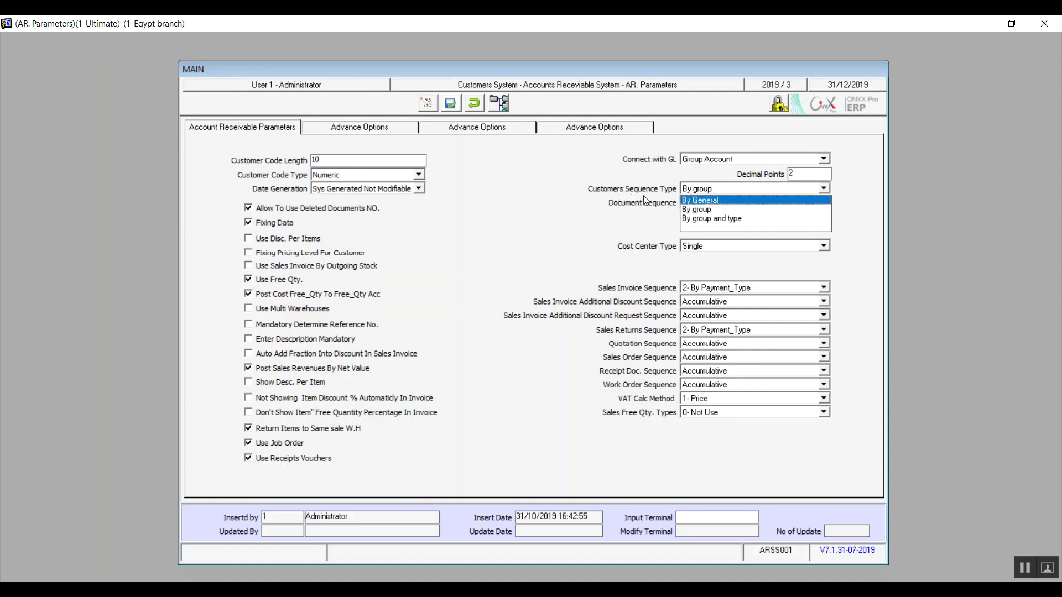
pyautogui.click(731, 201)
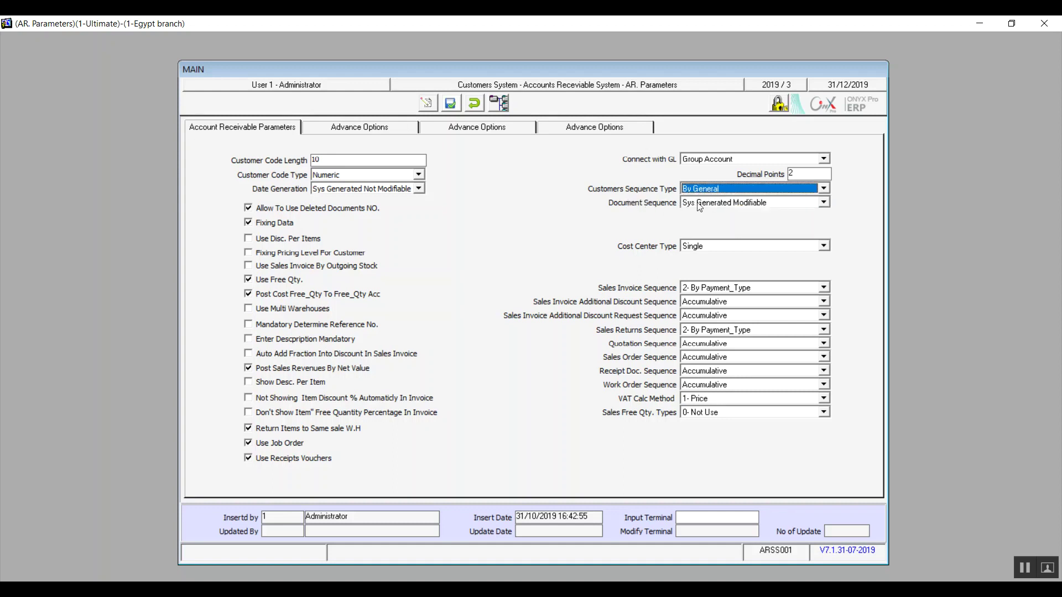
pyautogui.click(706, 203)
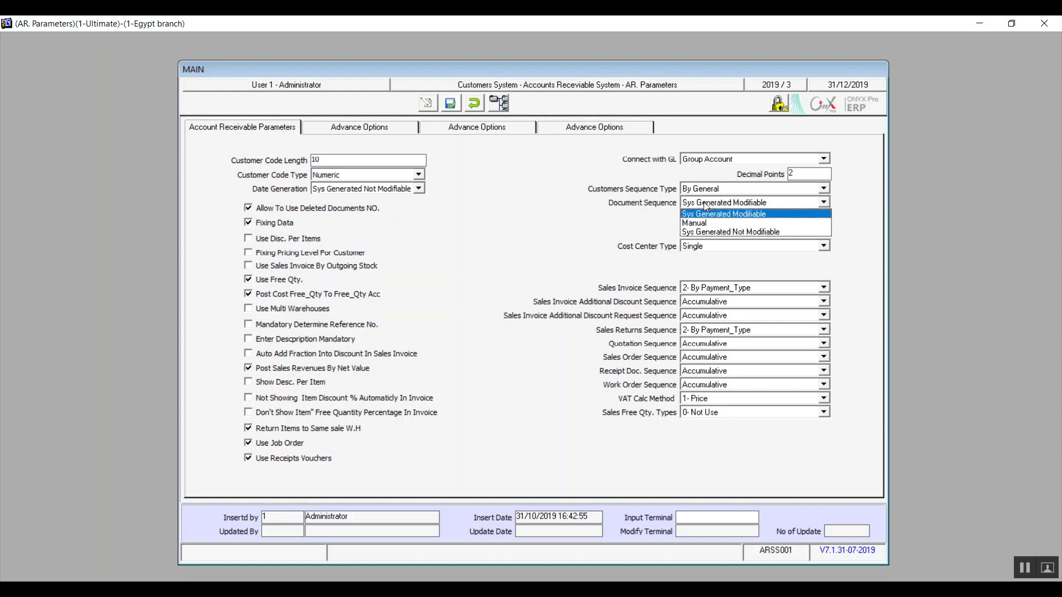
pyautogui.click(700, 232)
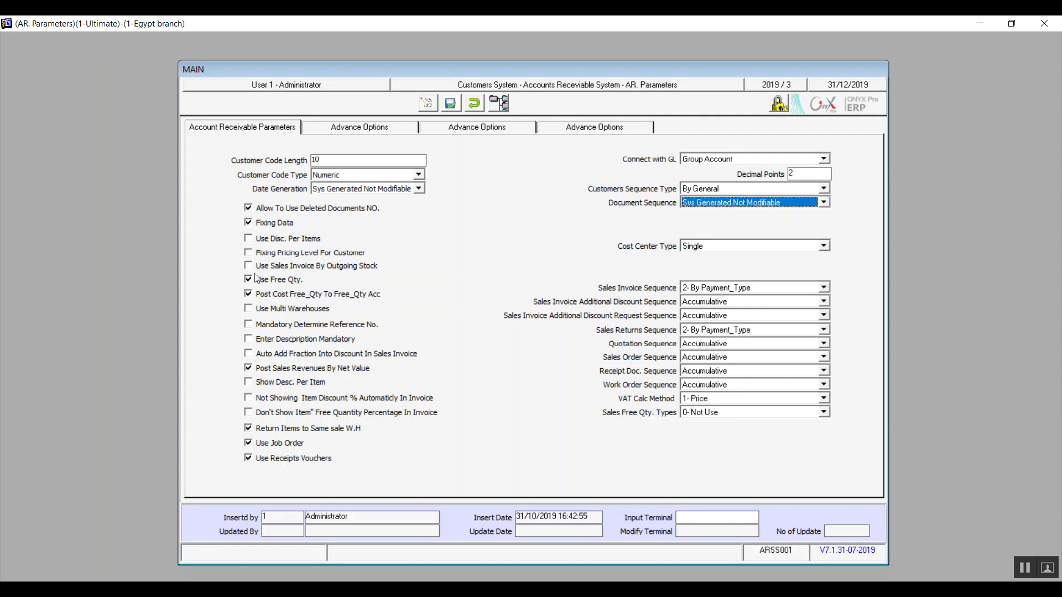
# Enable Use Disc. Per Items, keeping the number of discounts at 0- Not
pyautogui.click(260, 241)
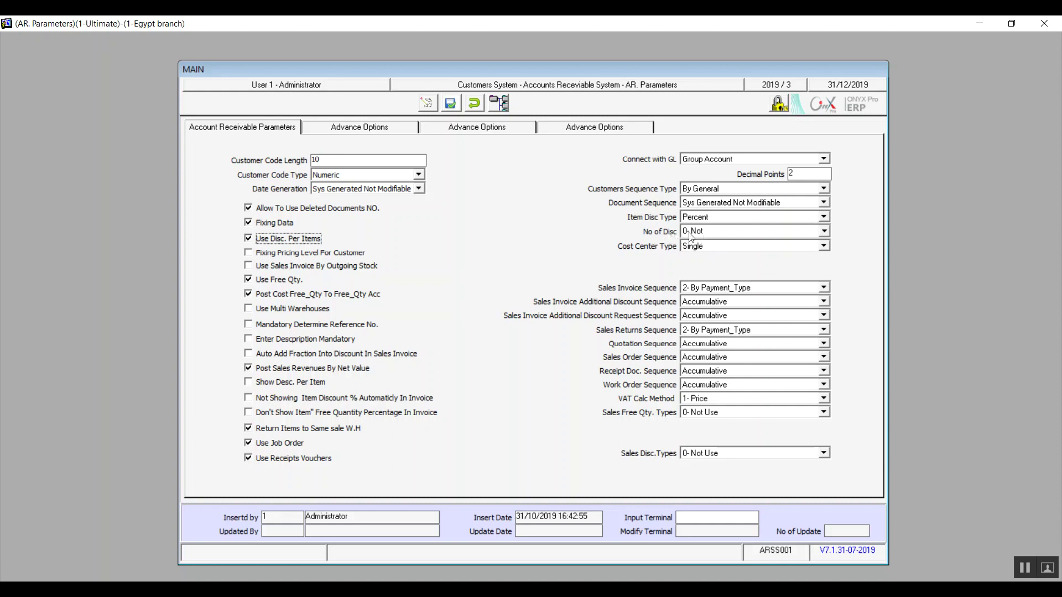
pyautogui.click(824, 231)
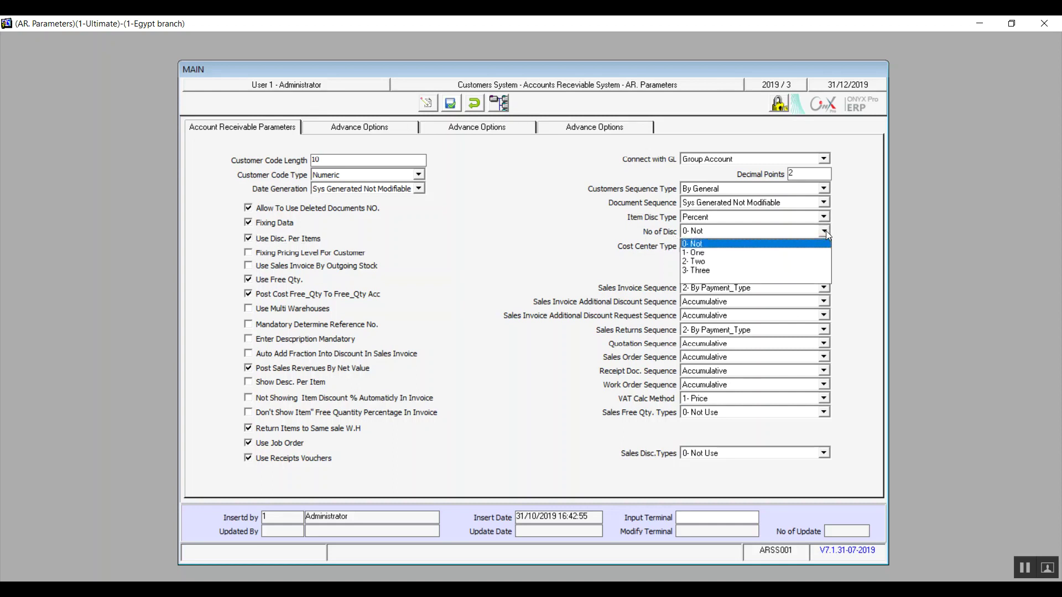
pyautogui.click(728, 243)
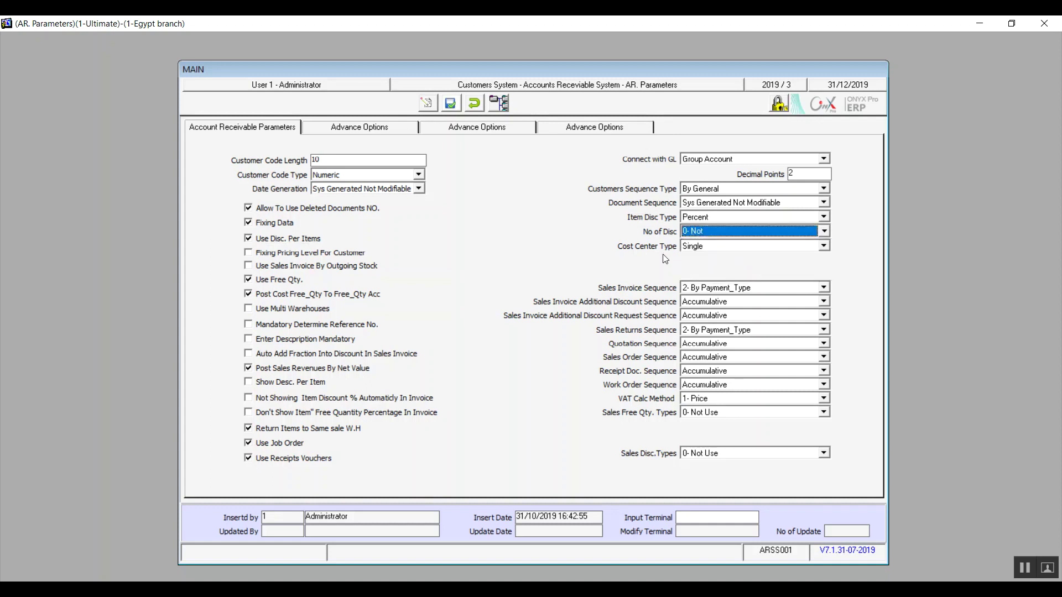
# Set the Cost Center Type to Not Use
pyautogui.click(742, 247)
pyautogui.click(742, 247)
pyautogui.click(742, 246)
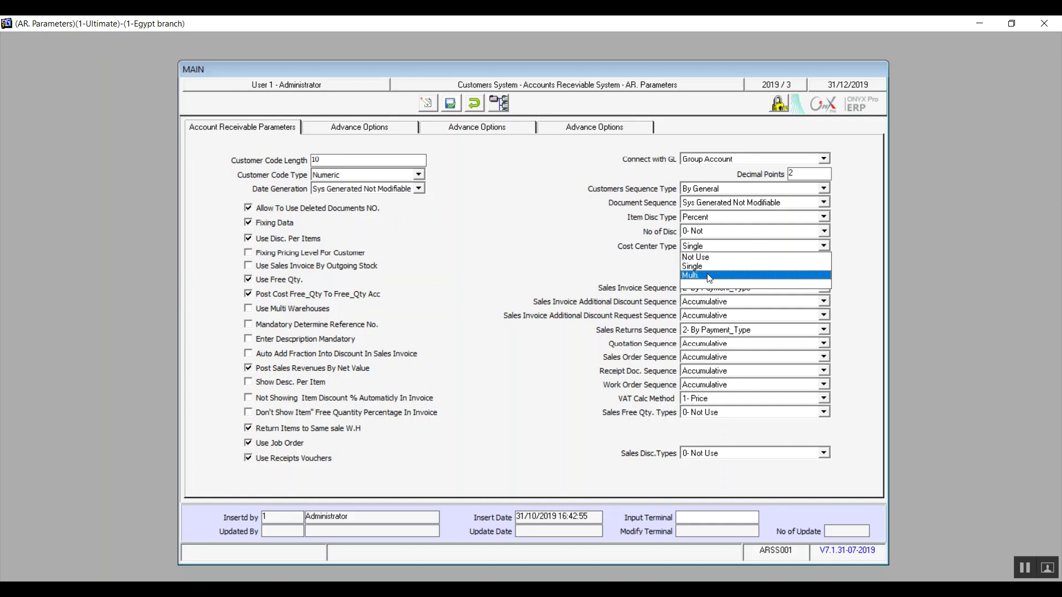
pyautogui.click(703, 257)
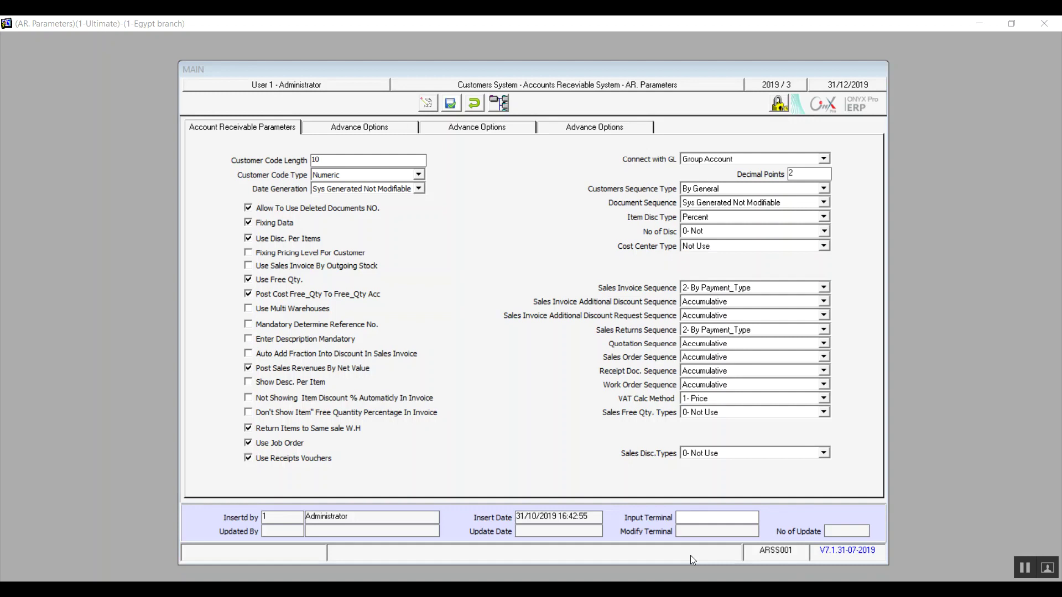
# Review the sequence options for sales invoices and for additional discounts and their requests, keeping 2- By Payment_Type for invoices and Accumulative for both discount sequences
pyautogui.click(824, 287)
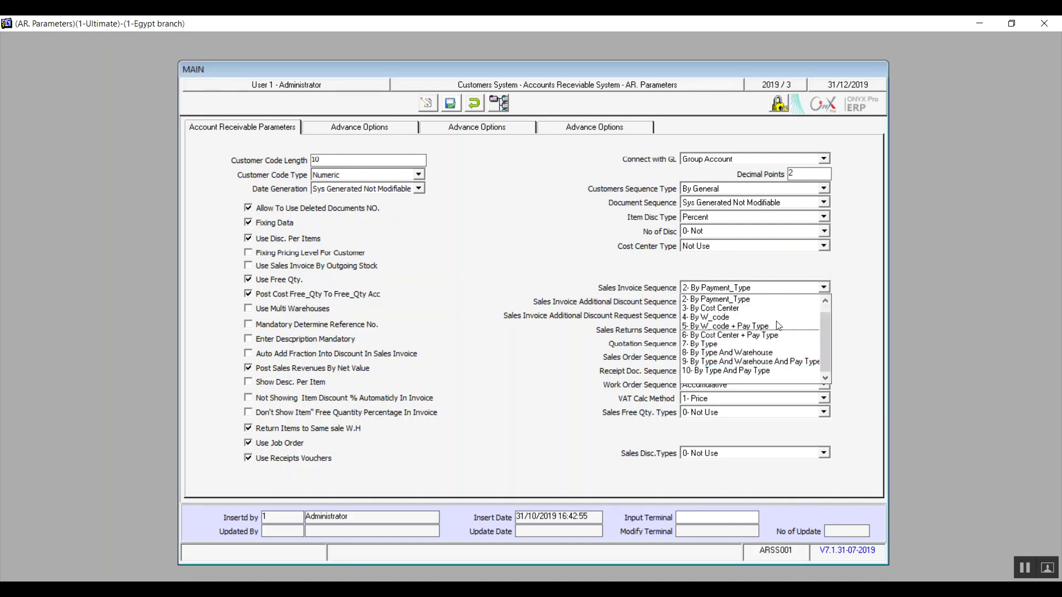
pyautogui.click(826, 300)
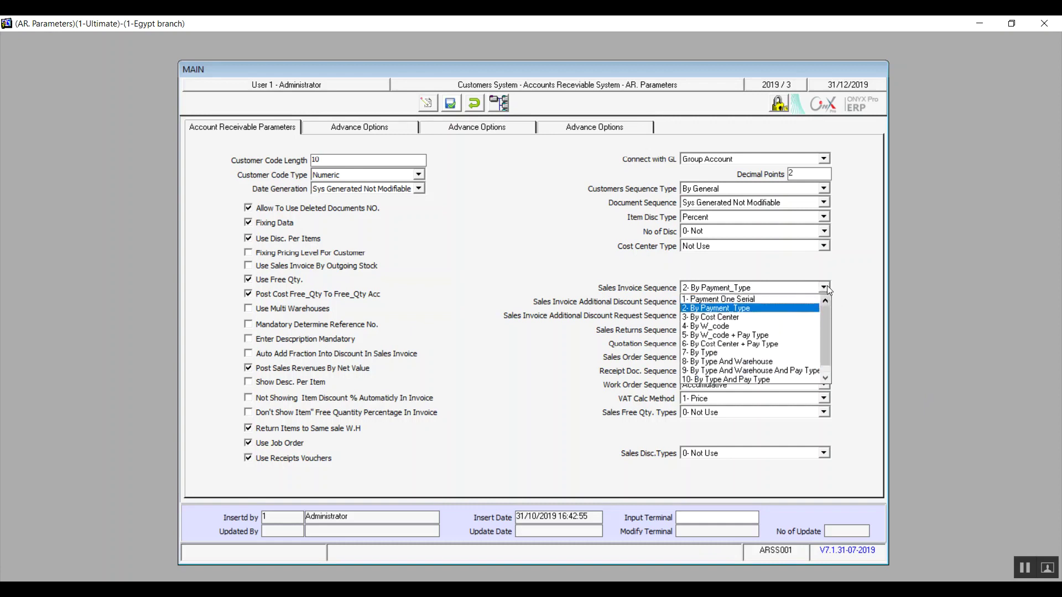
pyautogui.click(825, 287)
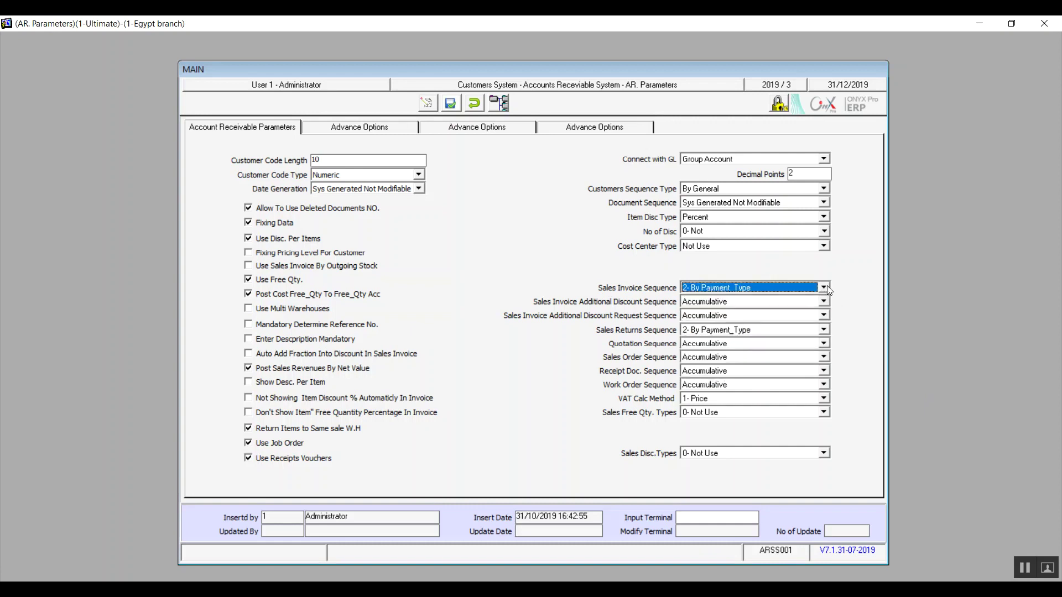
pyautogui.click(741, 303)
pyautogui.click(735, 308)
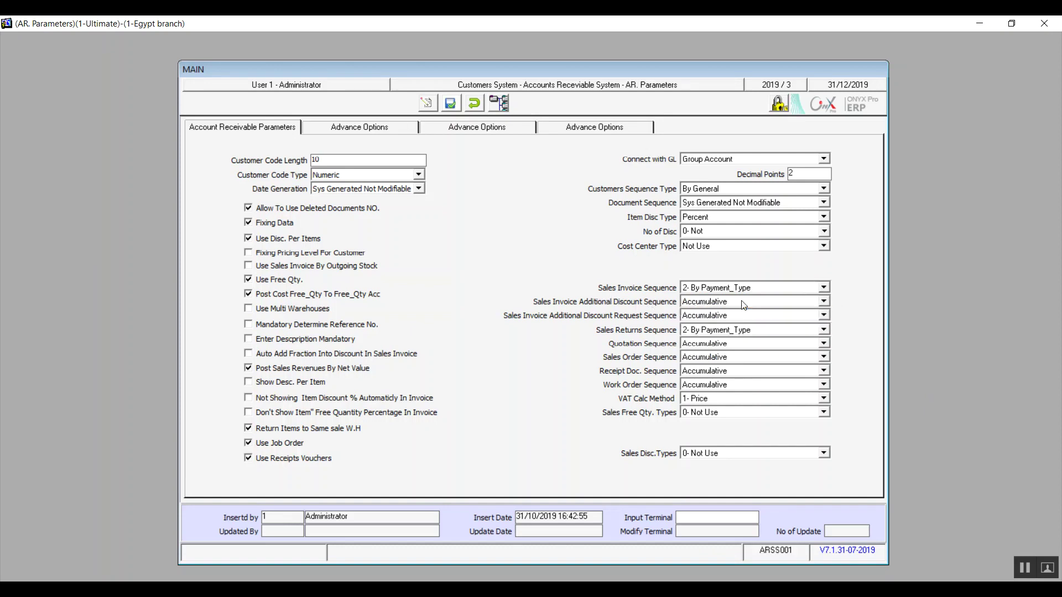
pyautogui.click(697, 321)
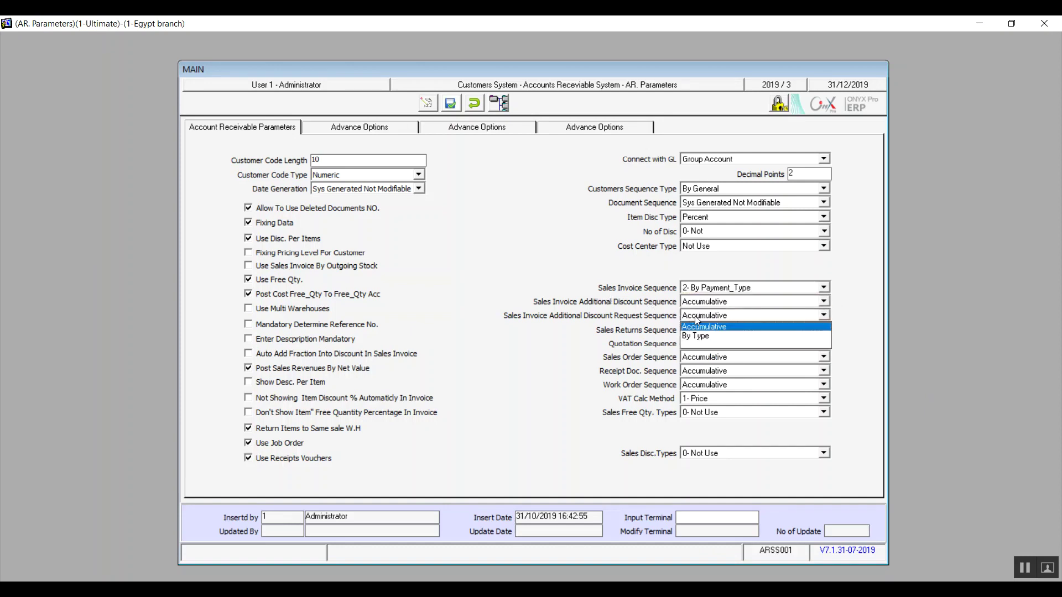
pyautogui.click(697, 323)
# Review the sequence options for sales returns, quotations, sales orders, receipt documents and work orders, keeping 2- By Payment_Type for returns and Accumulative for the rest
pyautogui.click(701, 331)
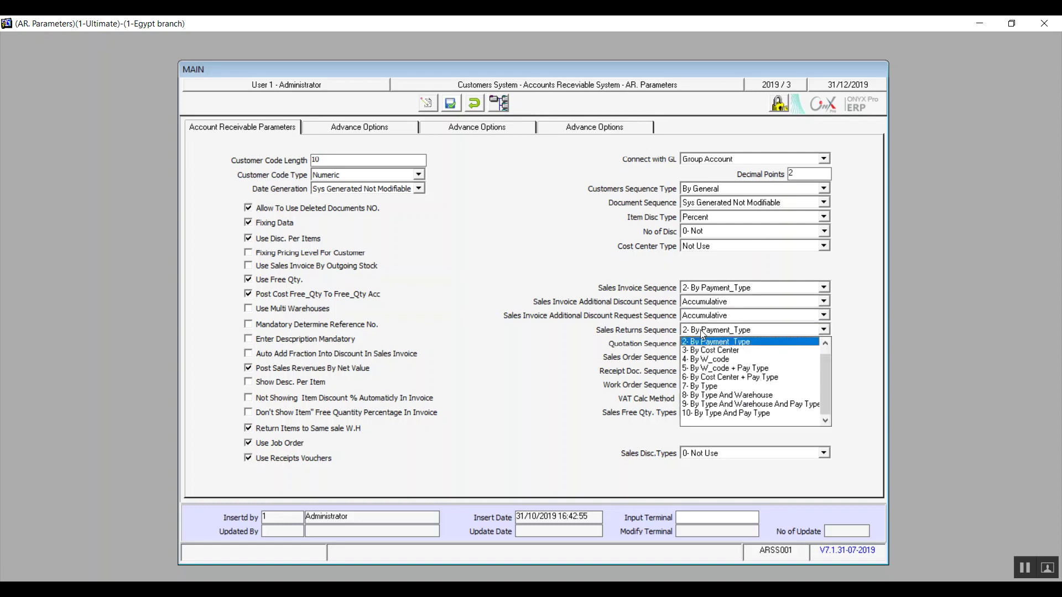
pyautogui.click(701, 332)
pyautogui.click(701, 345)
pyautogui.click(700, 357)
pyautogui.click(701, 365)
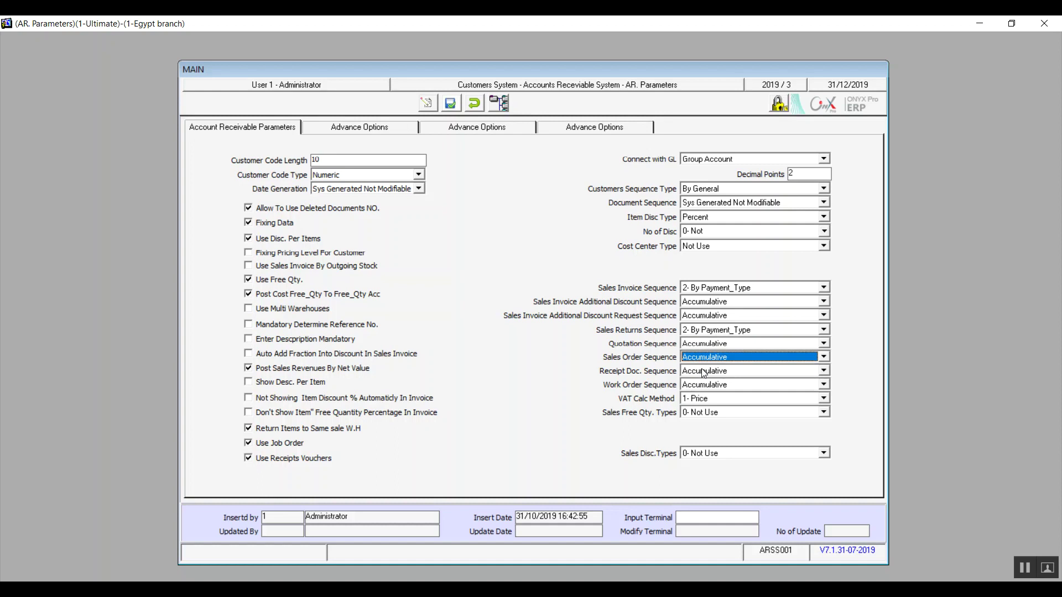
pyautogui.click(704, 373)
pyautogui.click(703, 379)
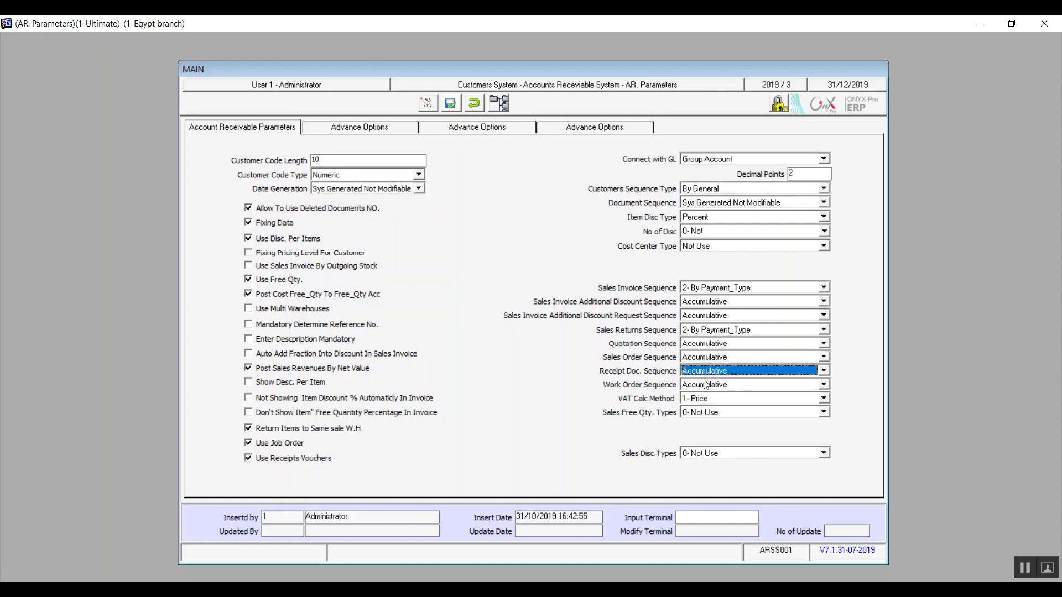
pyautogui.click(708, 387)
pyautogui.click(707, 392)
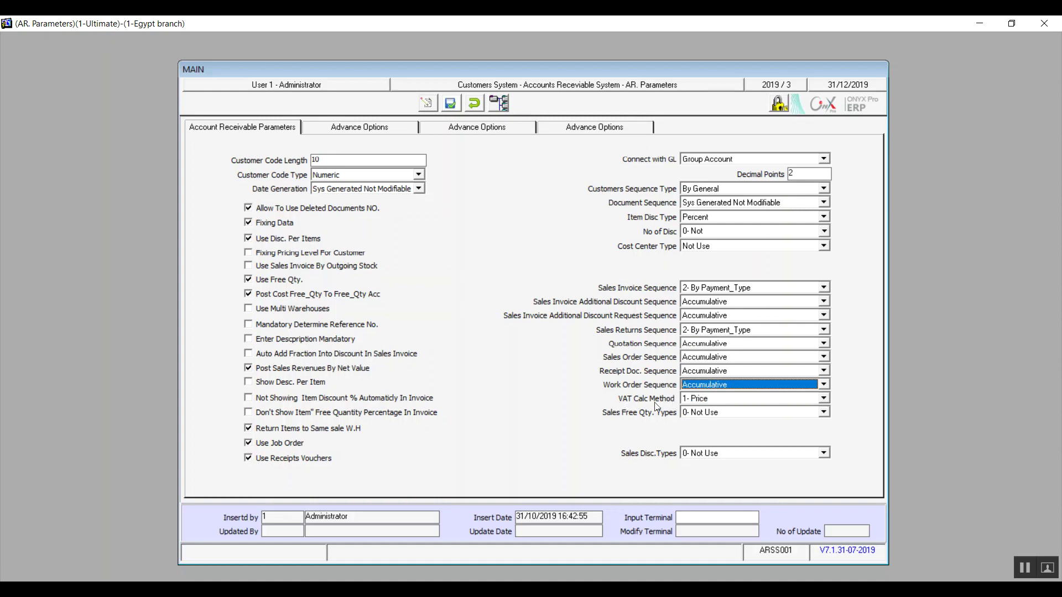
# Set the VAT Calc Method to 2- Price - Discount
pyautogui.click(824, 397)
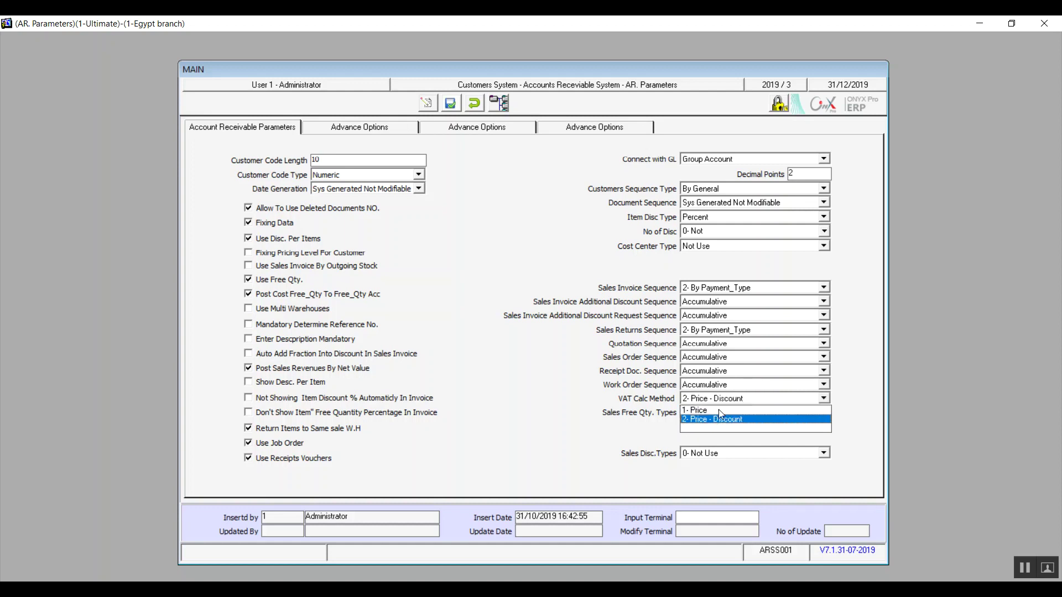
pyautogui.click(721, 420)
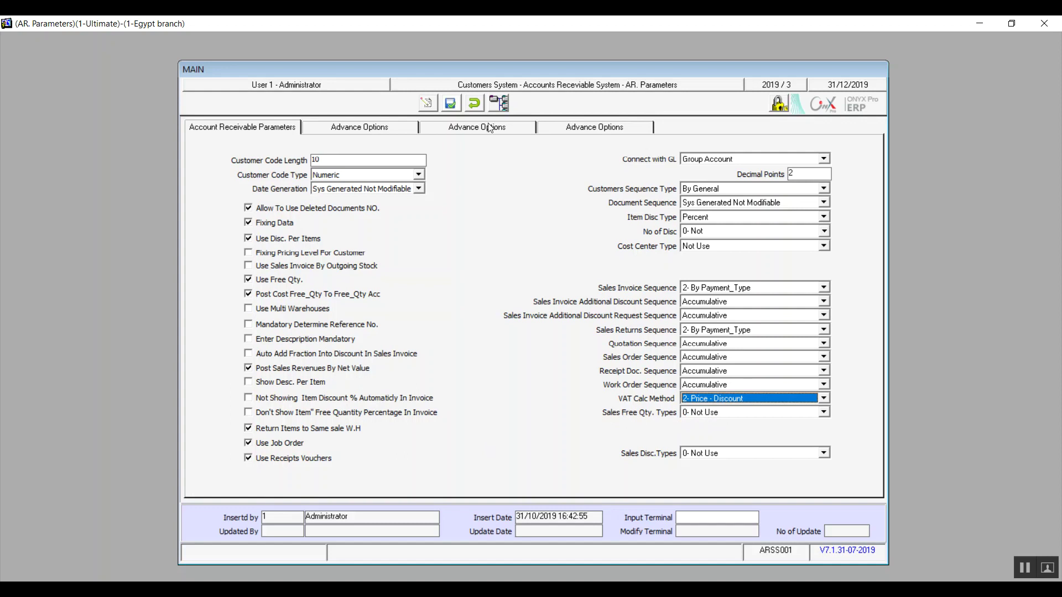
# Review the first advanced options, keeping Fill Sales Order Price as the price filling method and 0- Not Used for additional fields in details
pyautogui.click(362, 125)
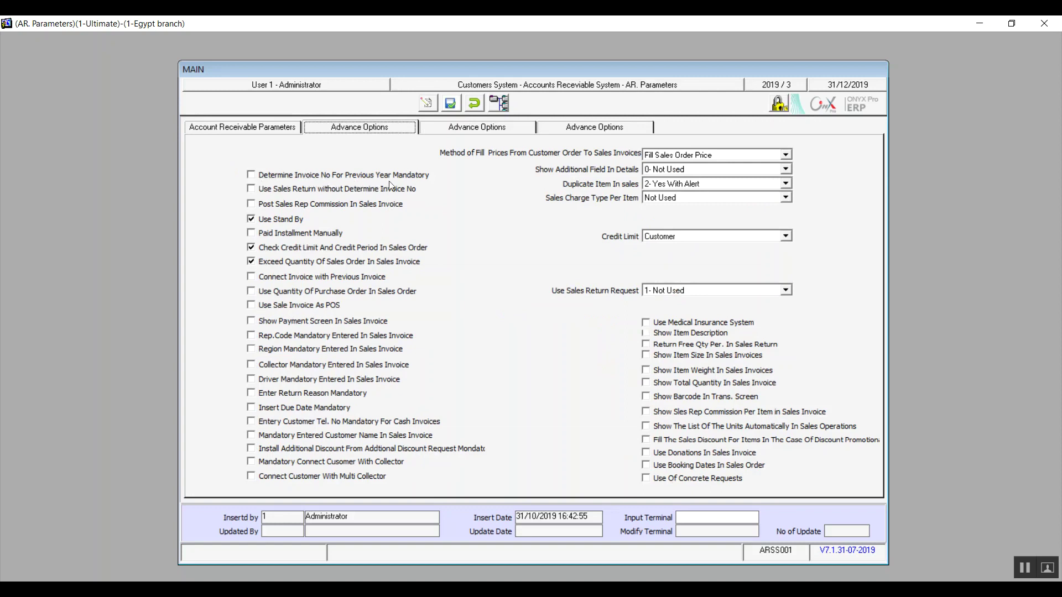
pyautogui.click(252, 175)
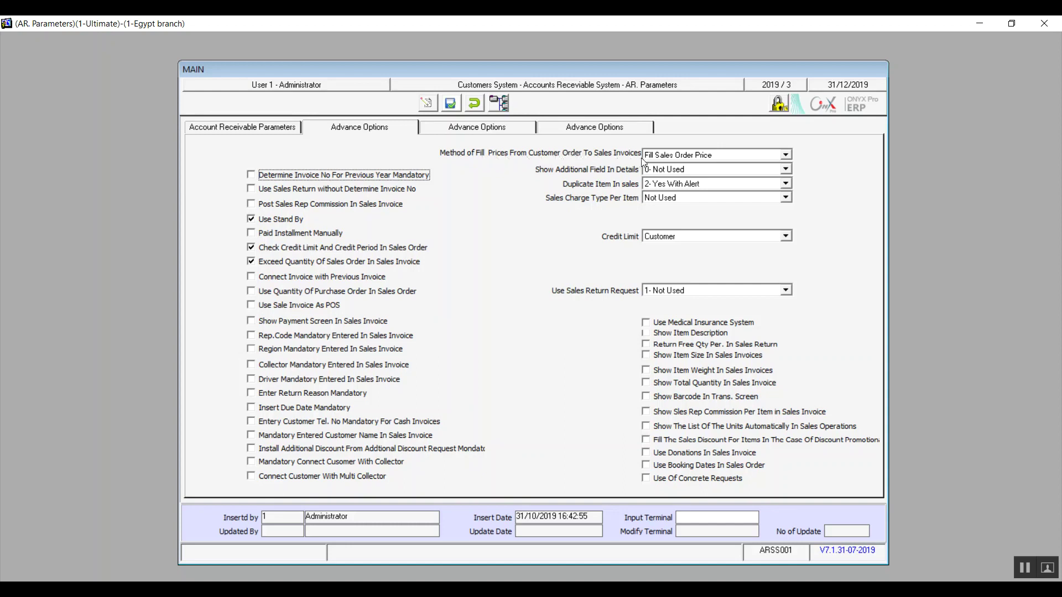
pyautogui.click(788, 155)
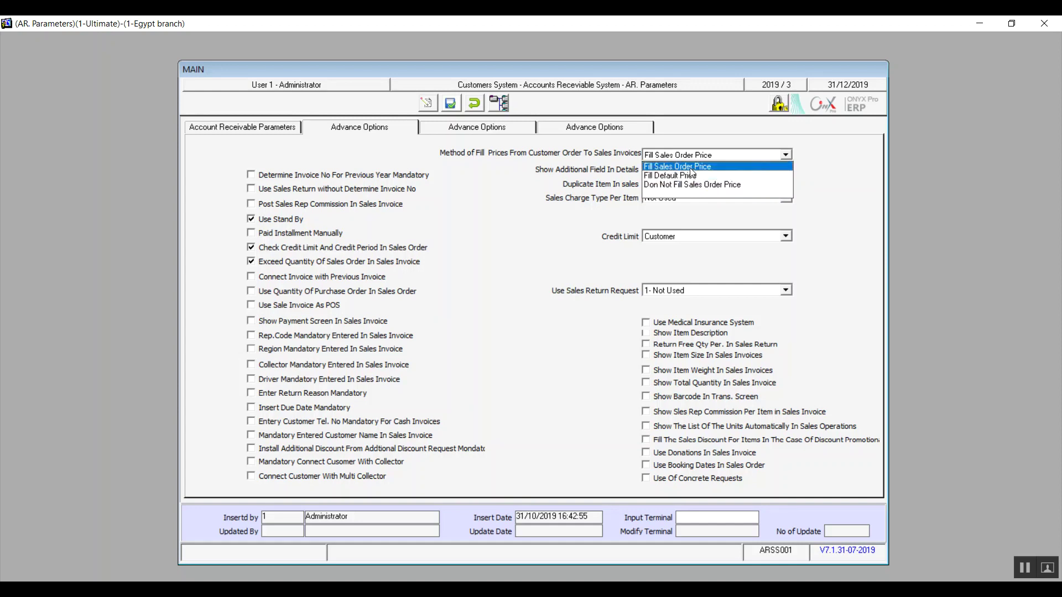
pyautogui.click(689, 167)
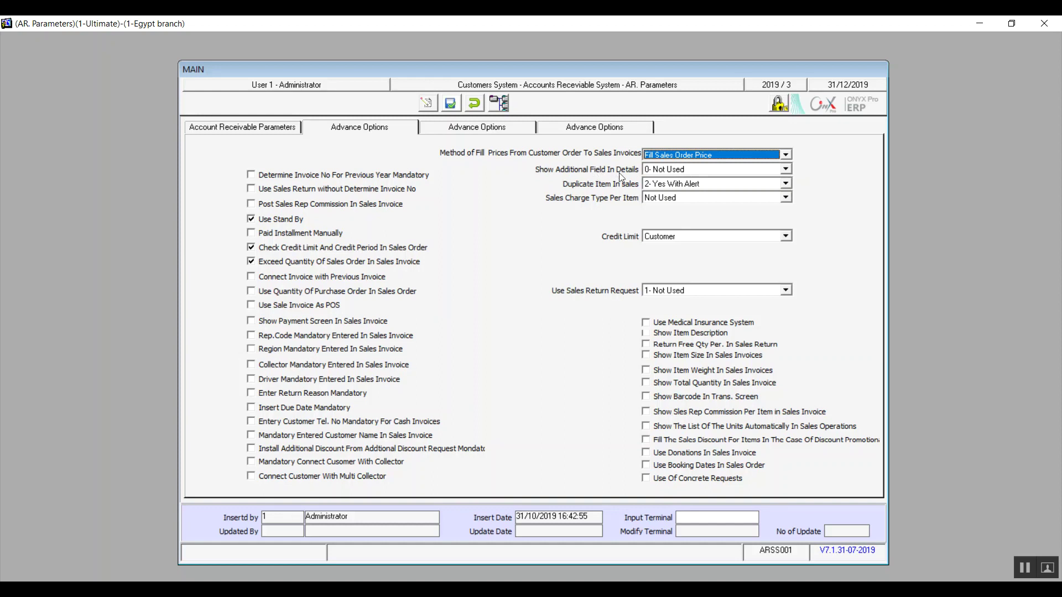
pyautogui.click(692, 172)
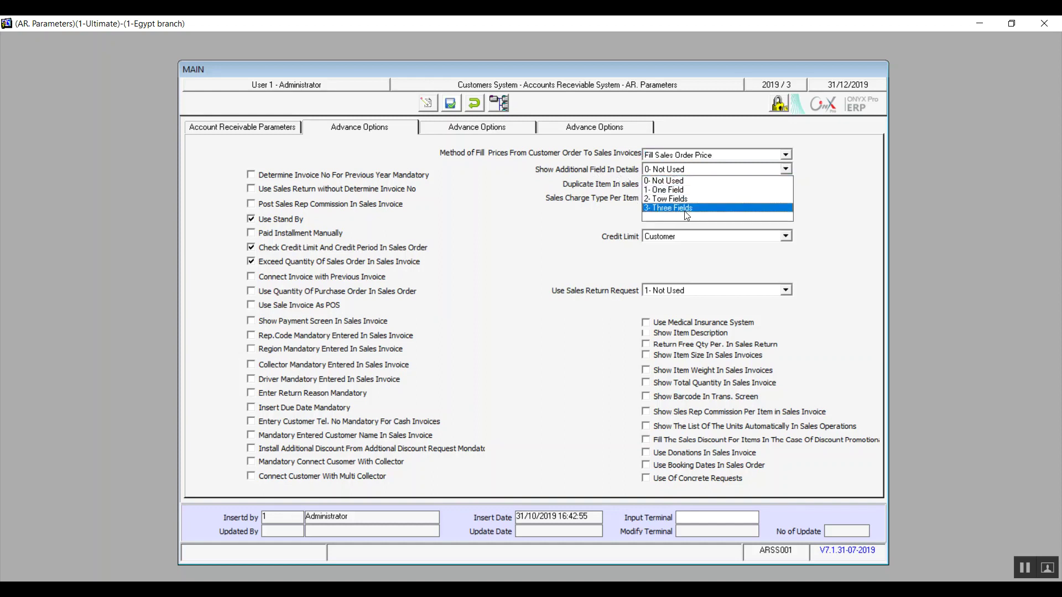
pyautogui.click(684, 182)
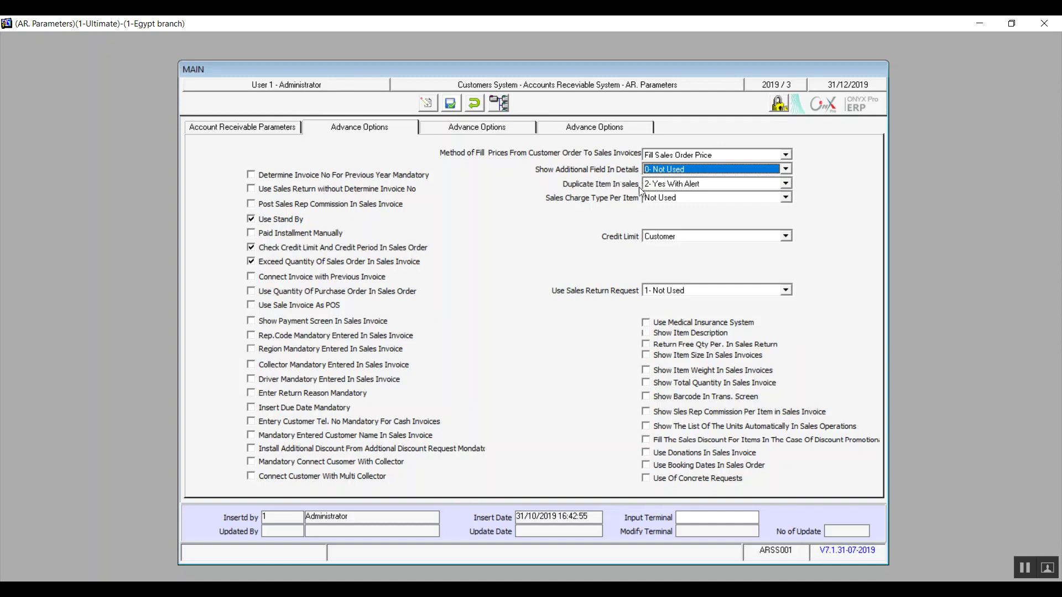
# Set Duplicate Item In Sales to 1- No
pyautogui.click(682, 185)
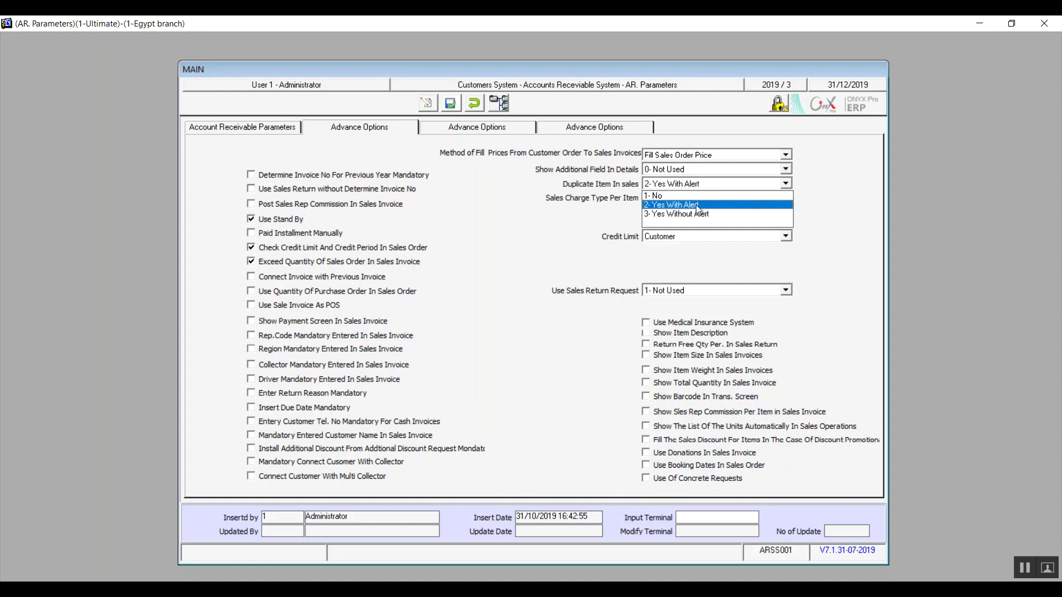
pyautogui.click(662, 198)
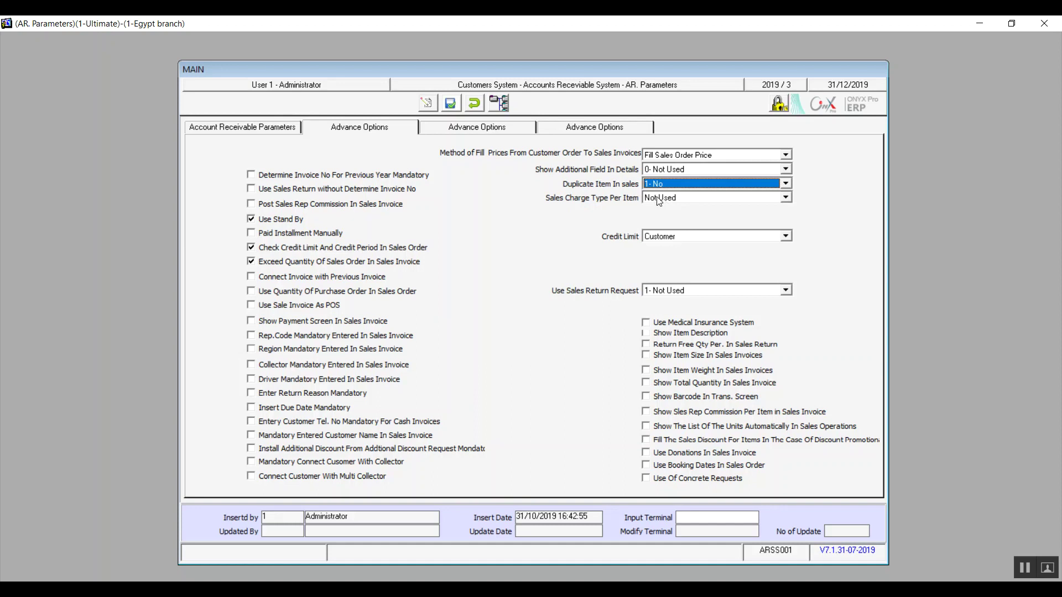
pyautogui.click(661, 186)
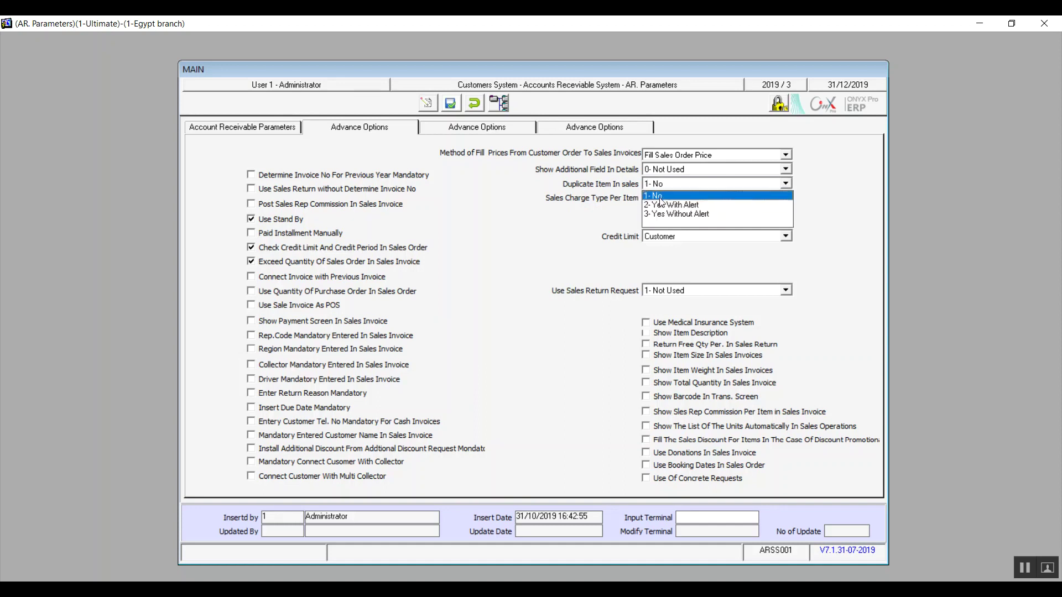
pyautogui.click(660, 196)
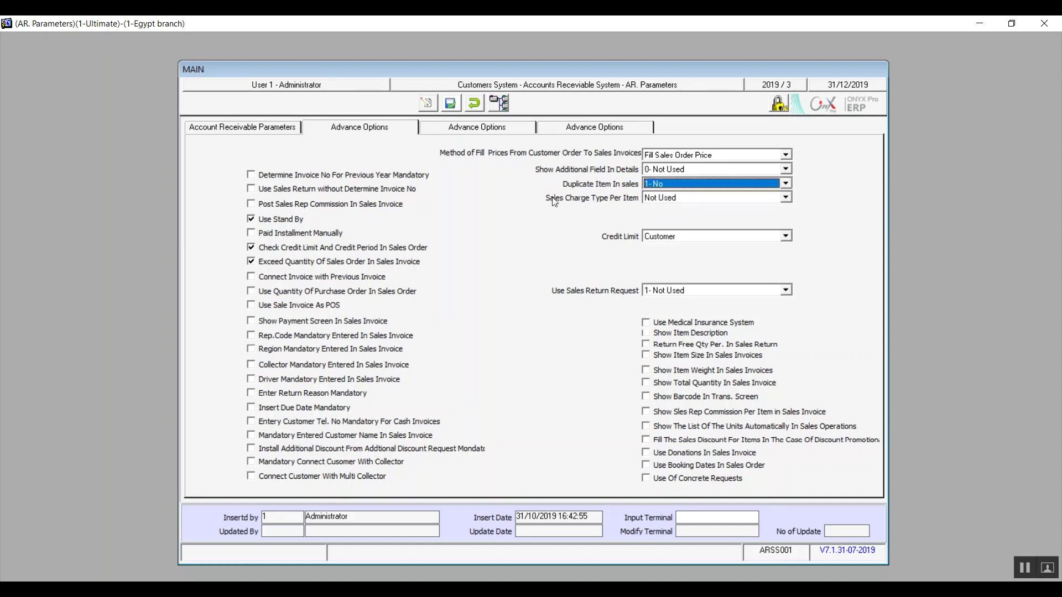
# Review the Sales Charge Type Per Item choices, keeping Not Used
pyautogui.click(1023, 567)
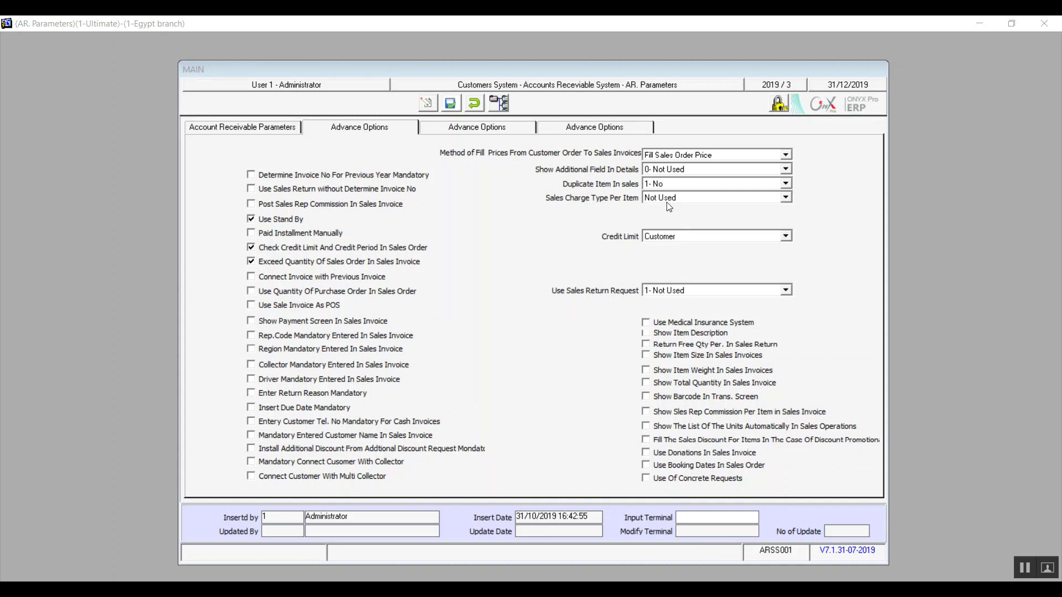
pyautogui.click(680, 198)
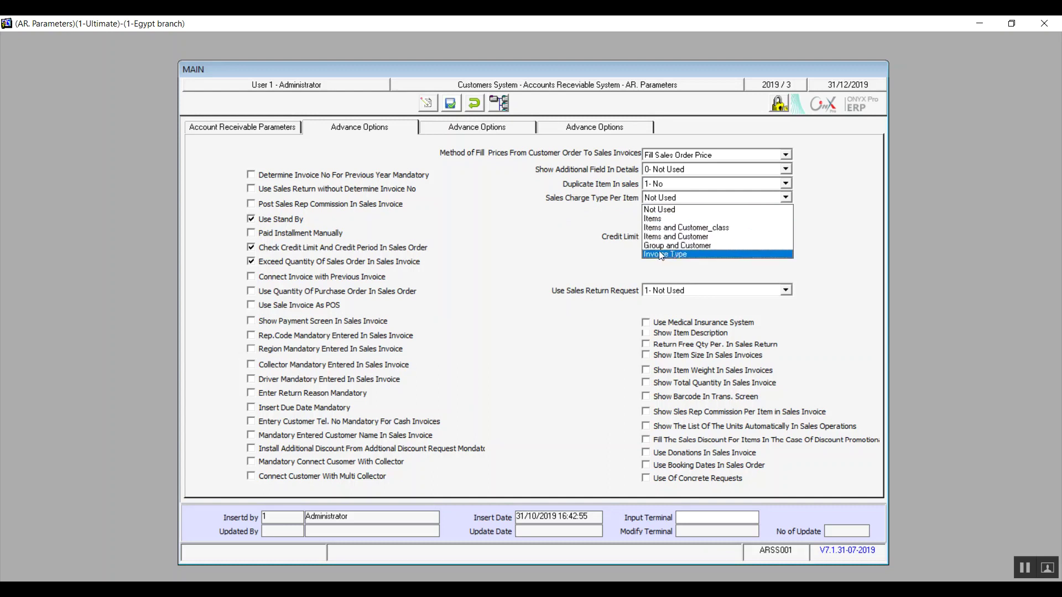
pyautogui.click(675, 210)
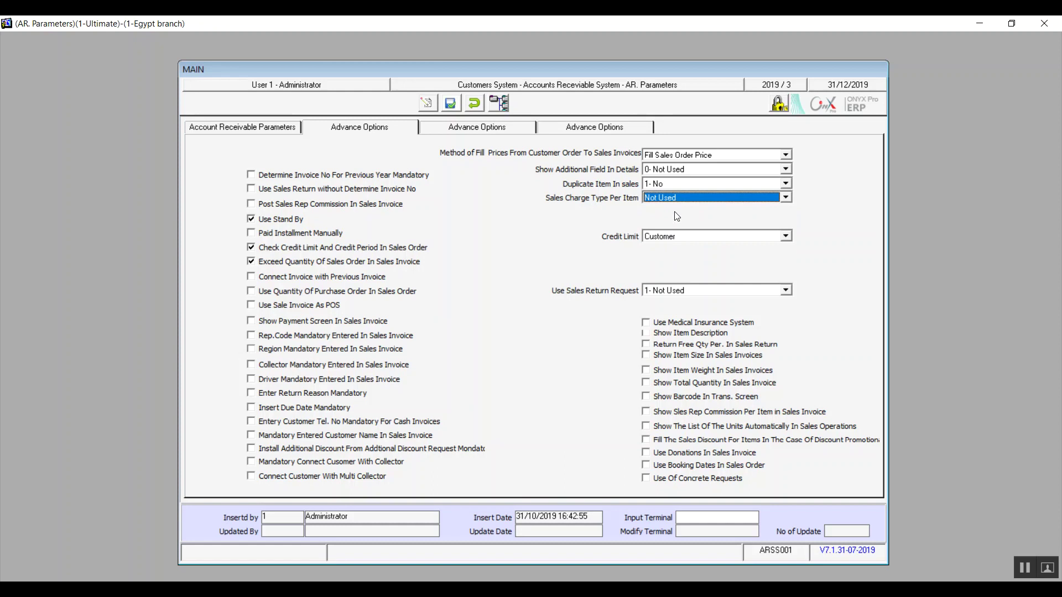
pyautogui.click(679, 197)
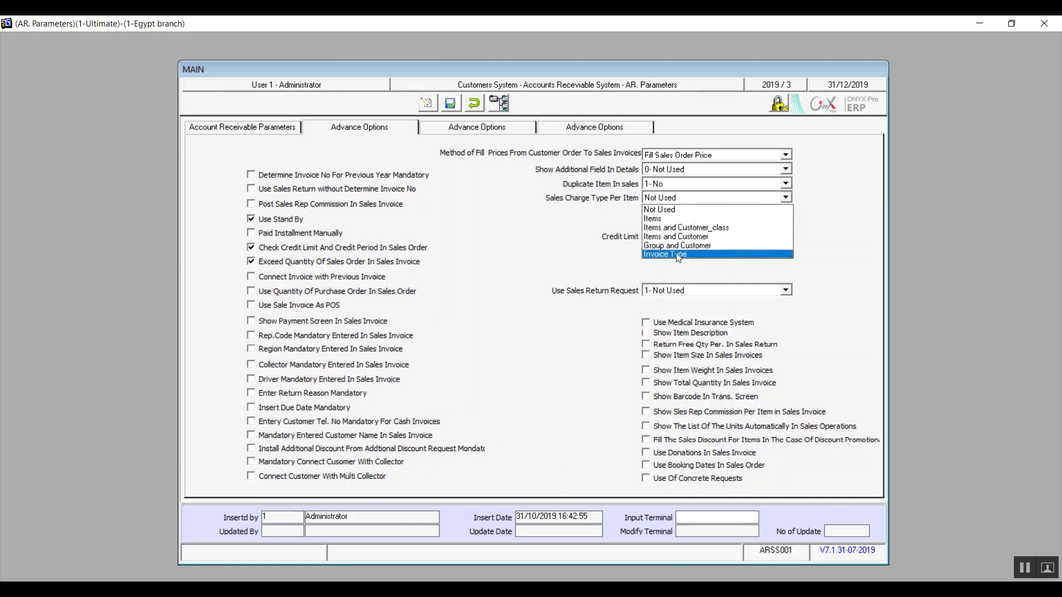
pyautogui.click(675, 210)
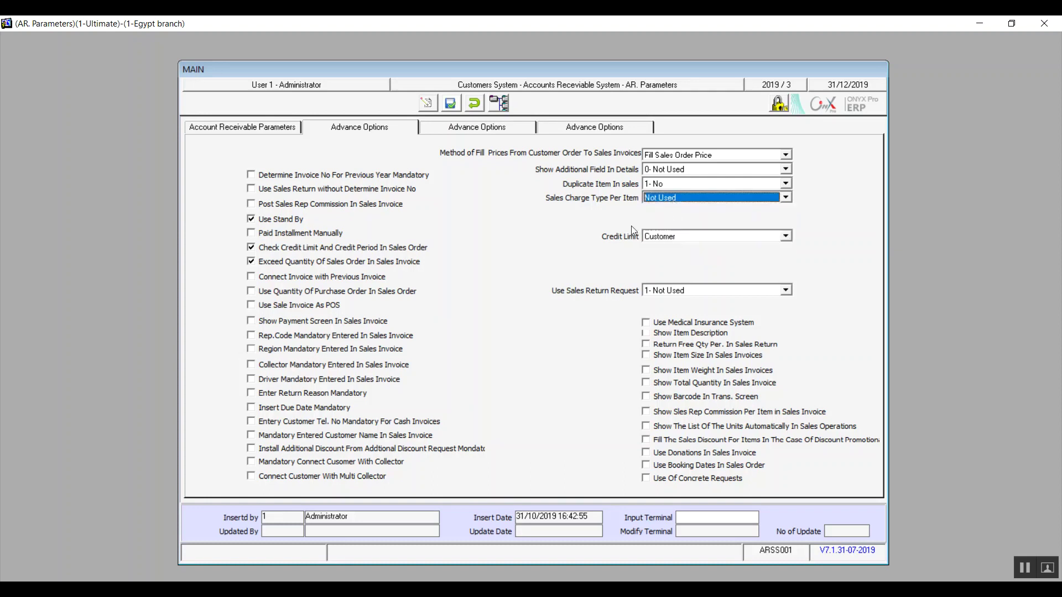
# Review the Credit Limit and Use Sales Return Request choices, keeping Customer and 1- Not Used
pyautogui.click(680, 237)
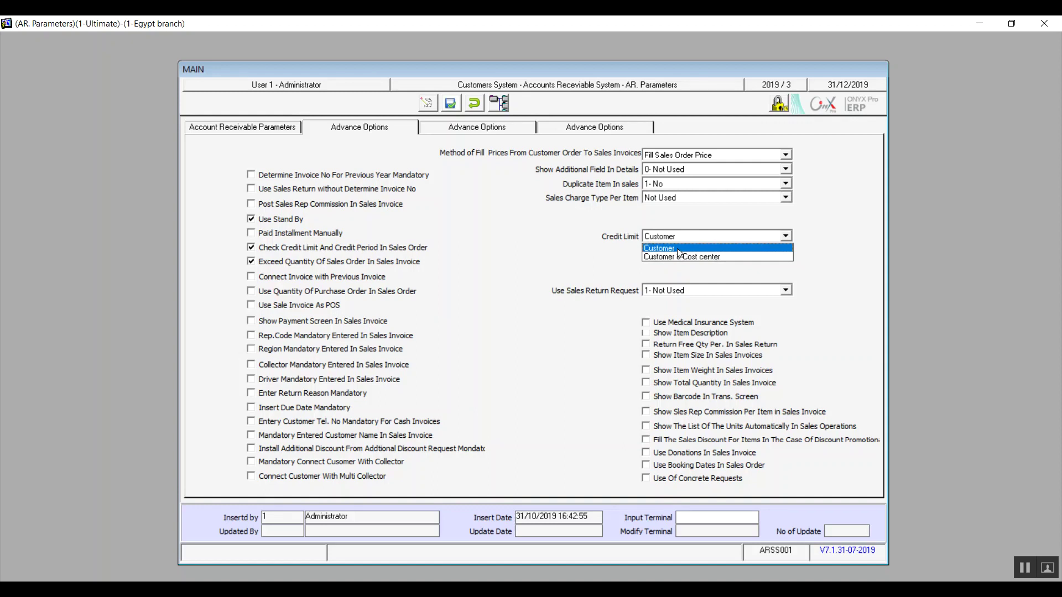
pyautogui.click(679, 249)
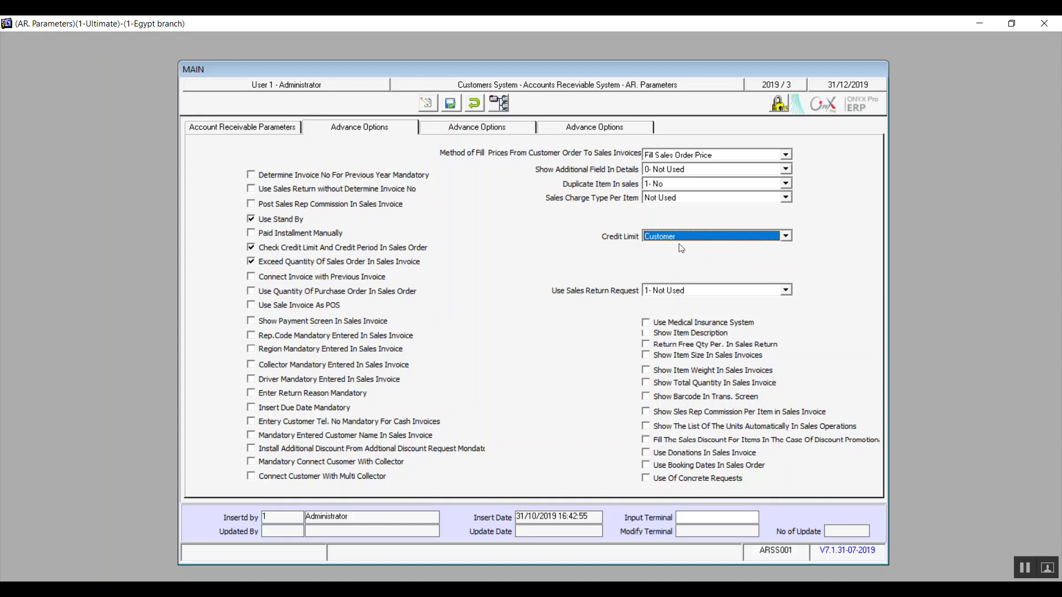
pyautogui.click(681, 238)
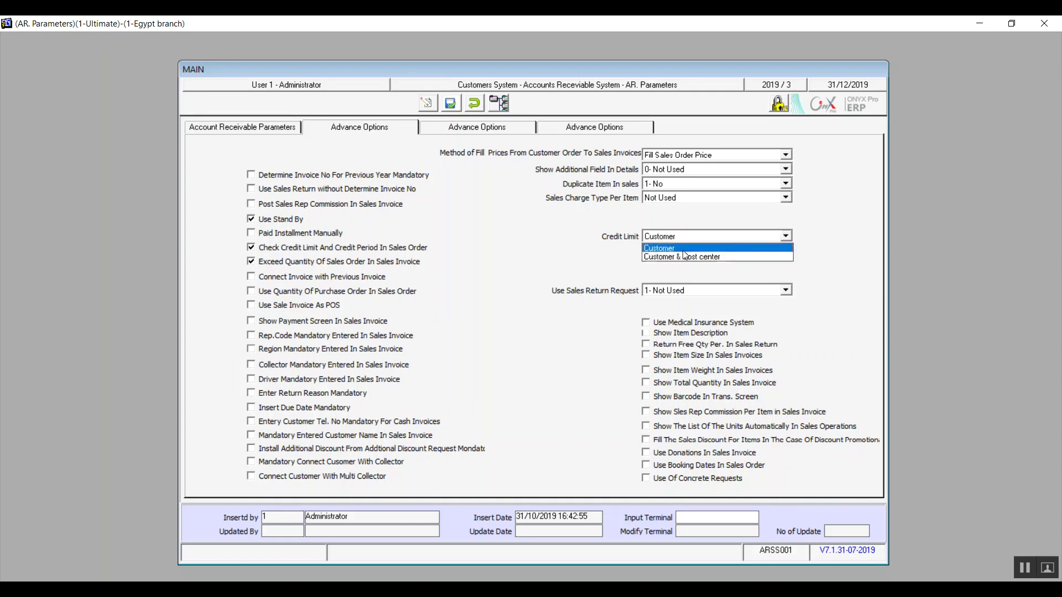
pyautogui.click(684, 252)
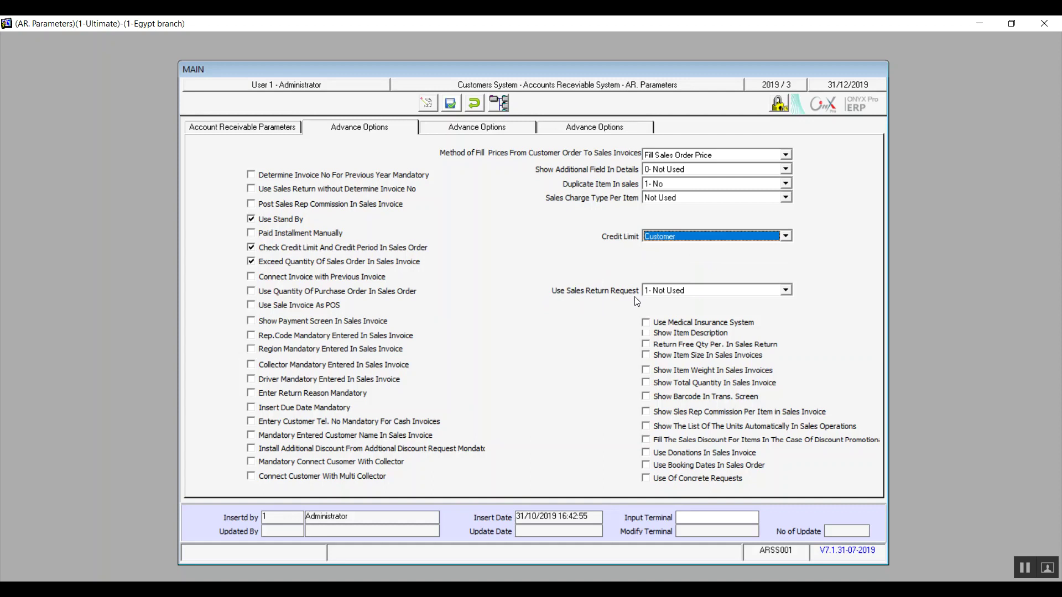
pyautogui.click(679, 291)
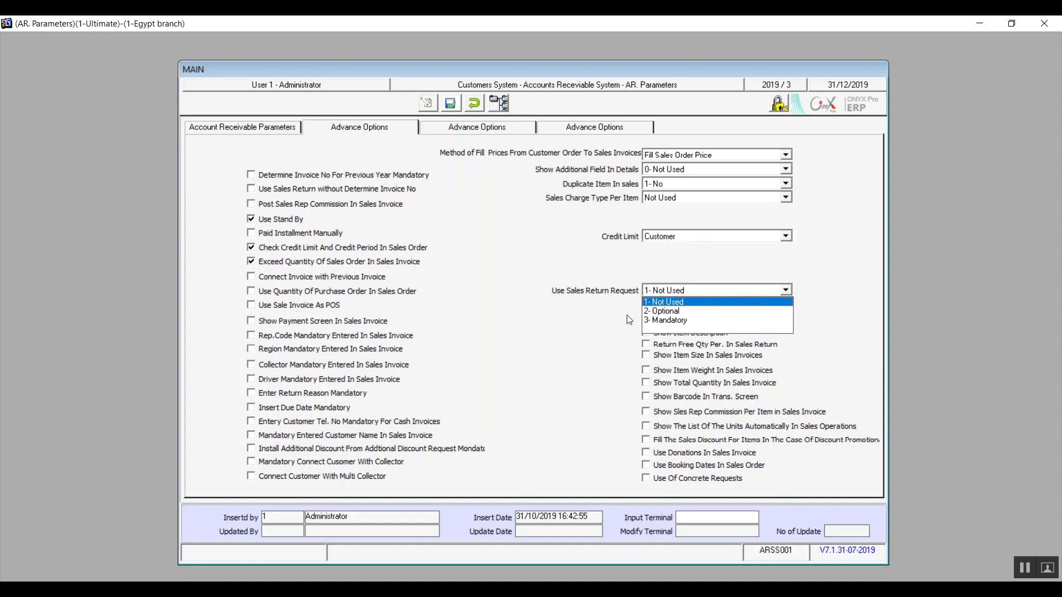
pyautogui.click(674, 304)
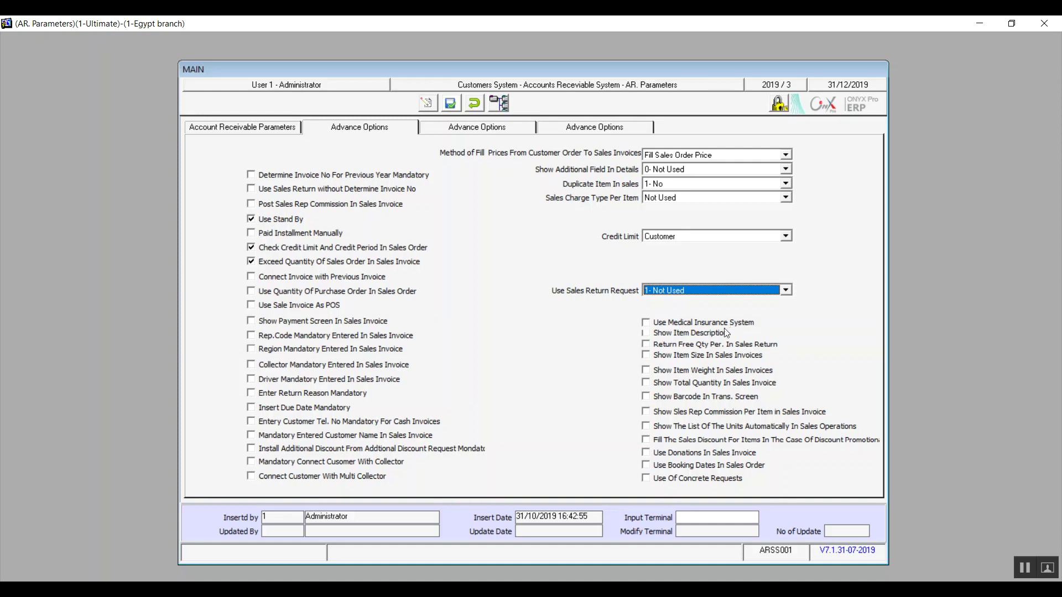
# Enable Show Item Description, Return Free Qty Per. In Sales Return and Fill The Sales Discount For Items In The Case Of Discount Promotion
pyautogui.click(695, 334)
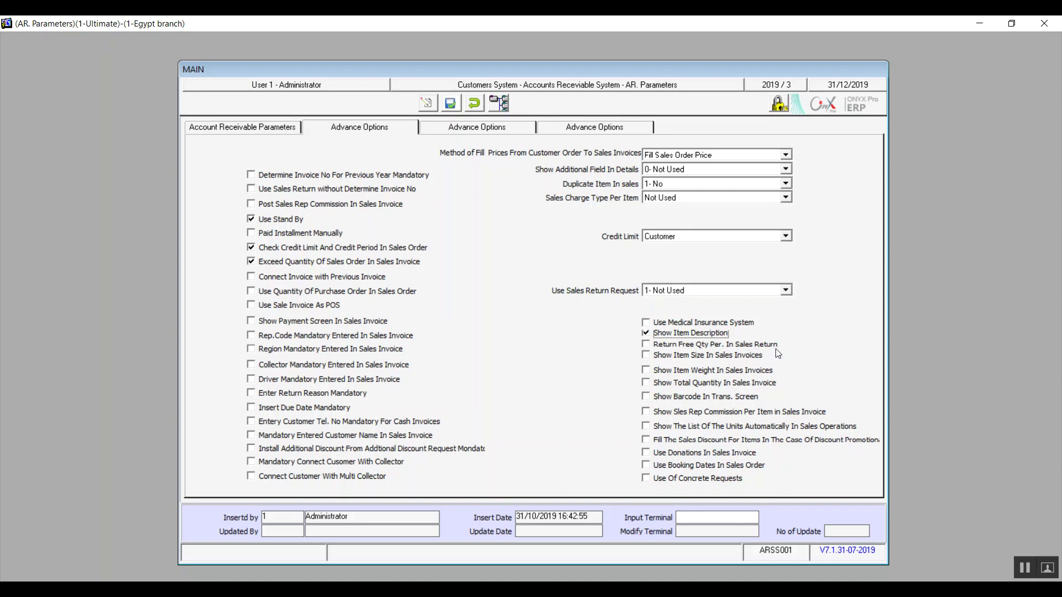
pyautogui.click(679, 346)
pyautogui.click(653, 443)
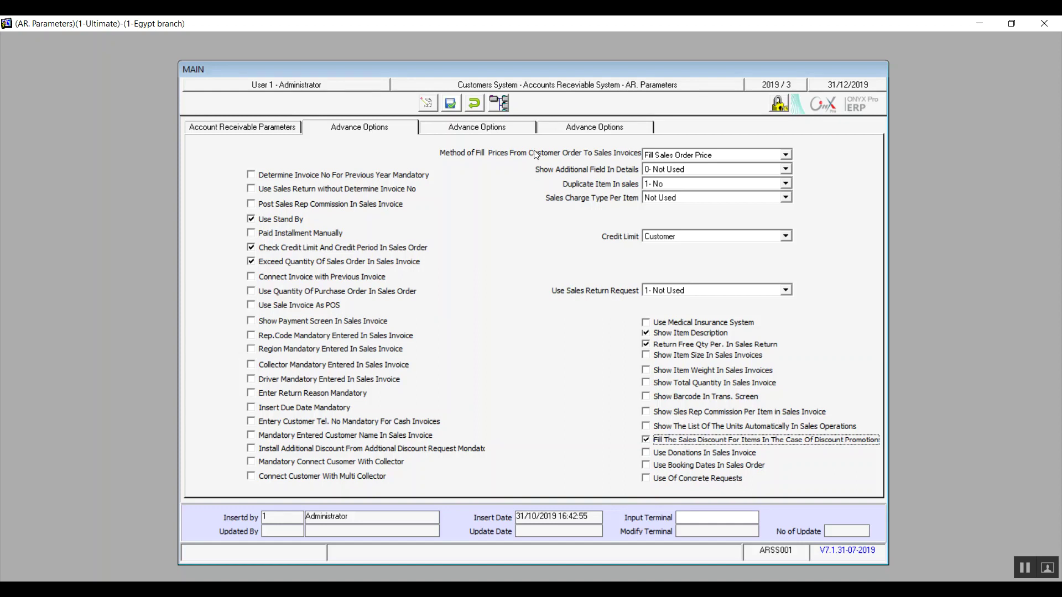
# Discard the unsaved parameter changes and close the AR. Parameters screen
pyautogui.click(475, 104)
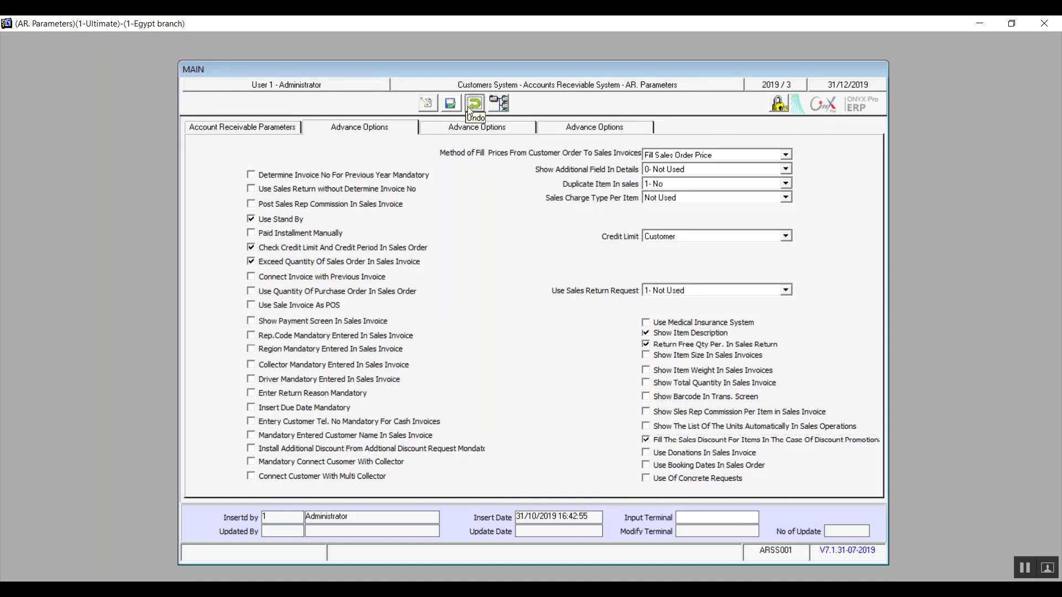
pyautogui.click(515, 347)
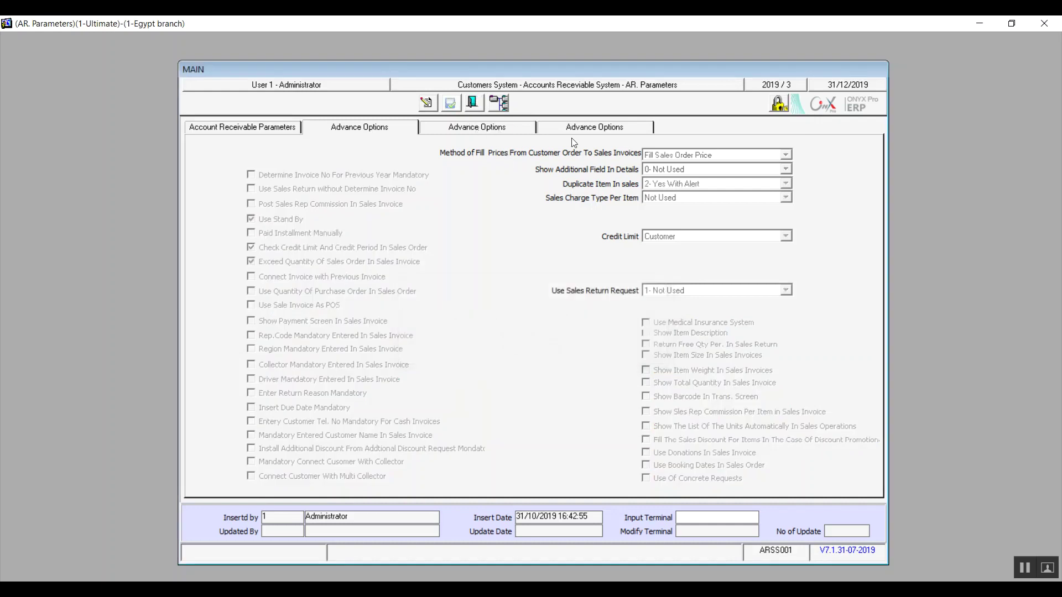
pyautogui.click(477, 105)
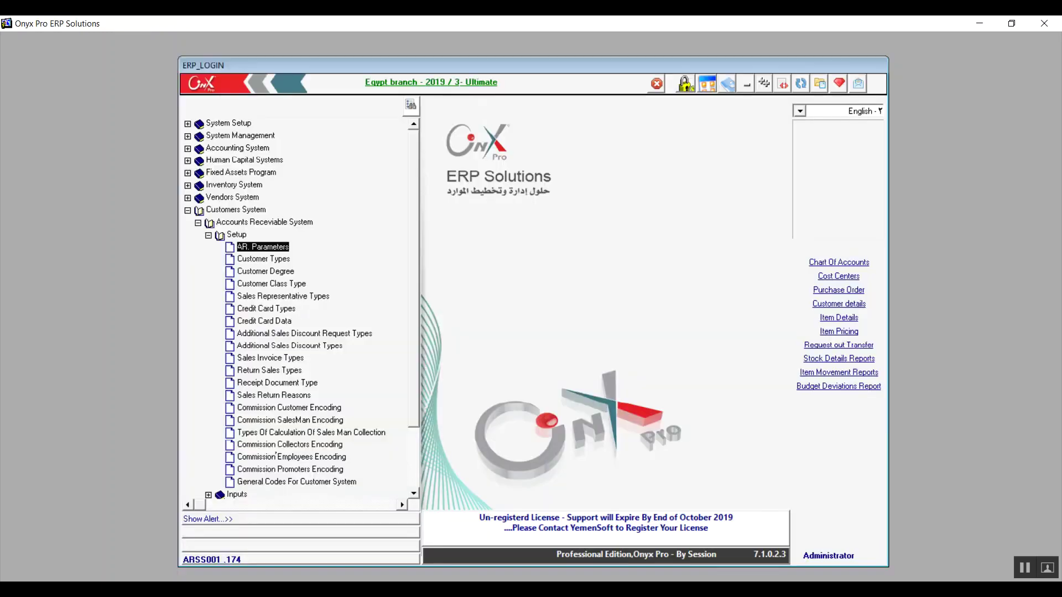